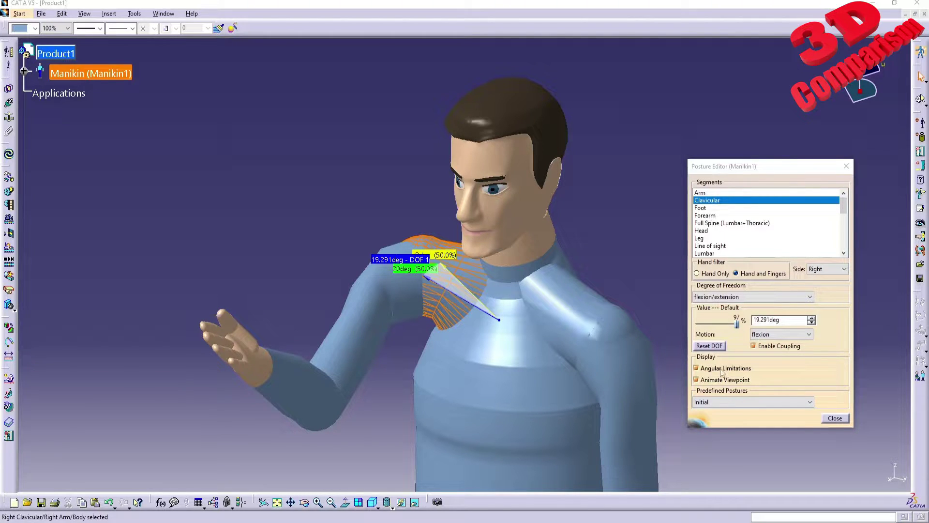
Reset the manikin to the Initial predefined posture, returning clavicle flexion to 0deg
{"action": "left_click", "coordinate": [720, 402]}
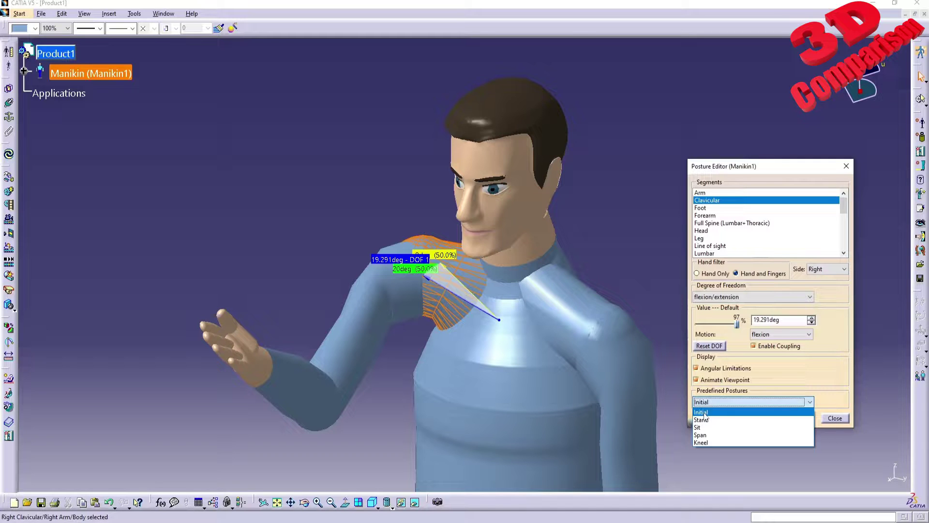
{"action": "left_click", "coordinate": [705, 413]}
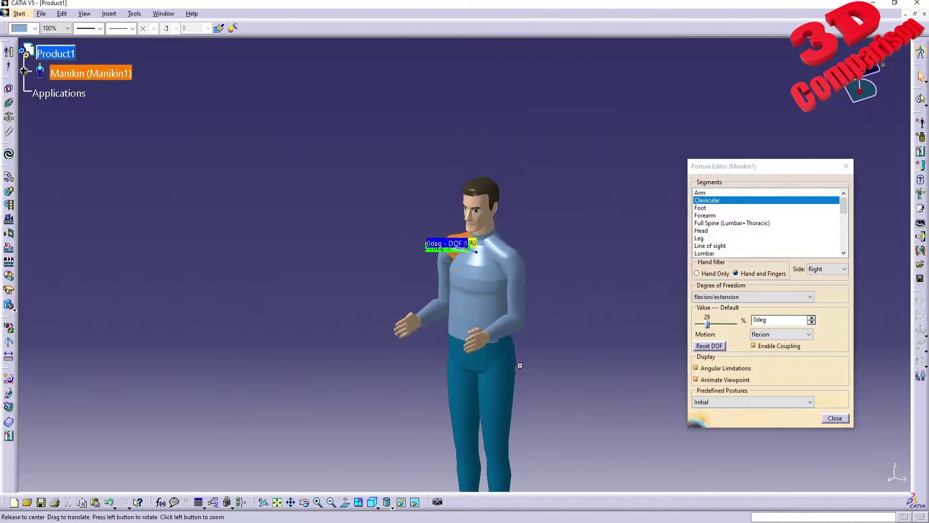
Uncheck Enable Coupling, Angular Limitations and Animate Viewpoint, and move the Posture Editor near the manikin
{"action": "left_click", "coordinate": [755, 346]}
{"action": "left_click", "coordinate": [706, 368]}
{"action": "left_click", "coordinate": [706, 379]}
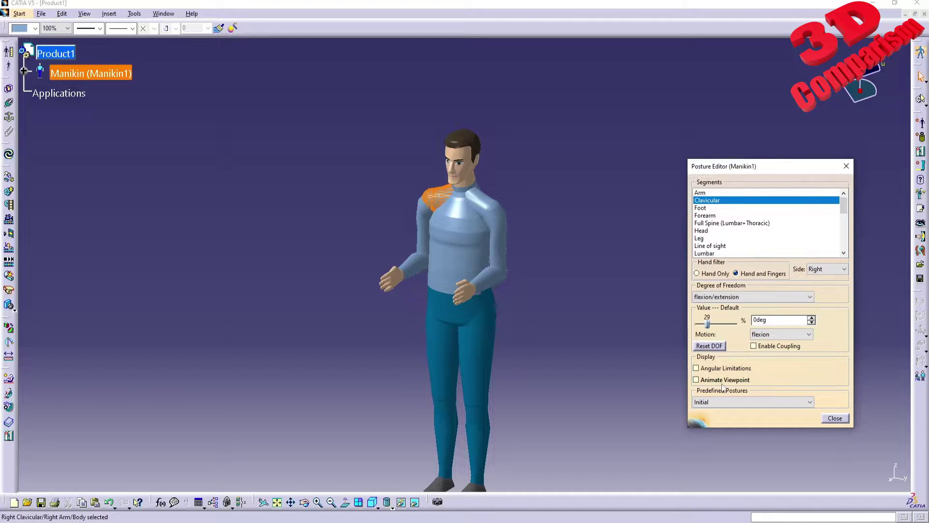
{"action": "left_click_drag", "start_coordinate": [737, 166], "coordinate": [626, 173]}
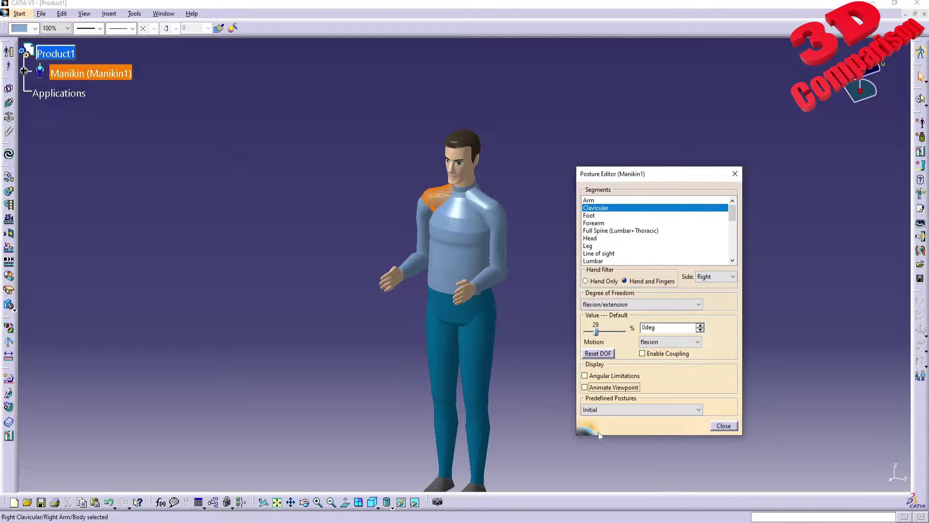
Reposition the Posture Editor and bring the right hand's finger segments into the list
{"action": "left_click_drag", "start_coordinate": [599, 178], "coordinate": [570, 117]}
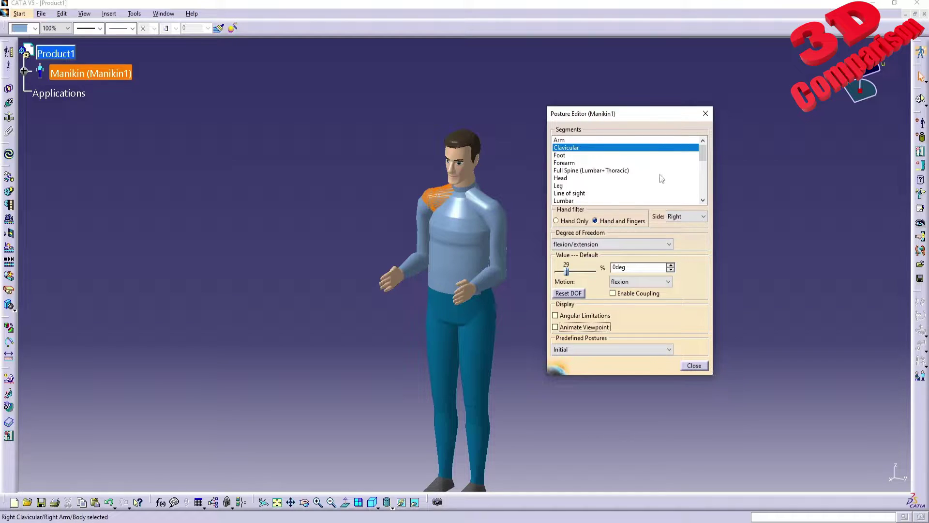
{"action": "left_click", "coordinate": [703, 200]}
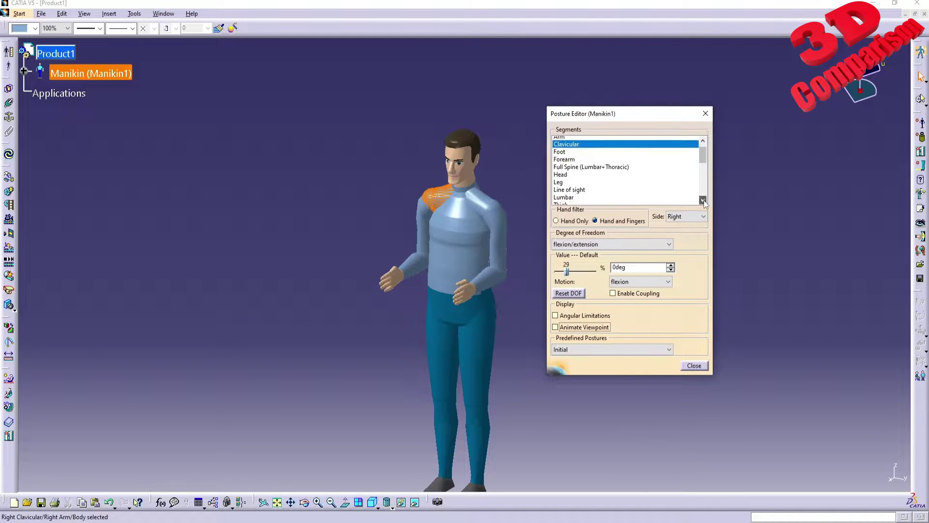
{"action": "left_click_drag", "start_coordinate": [703, 164], "coordinate": [705, 198]}
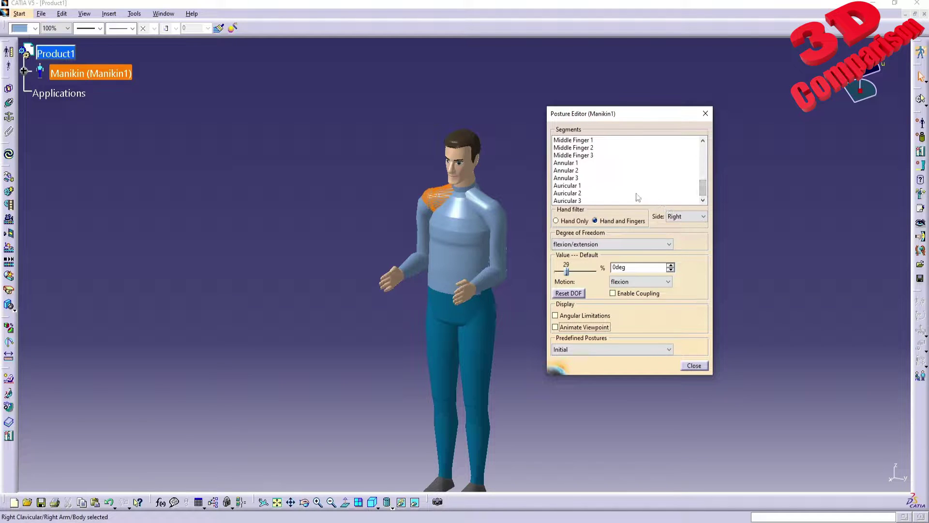
{"action": "scroll", "coordinate": [585, 165], "scroll_direction": "up", "scroll_amount": 6}
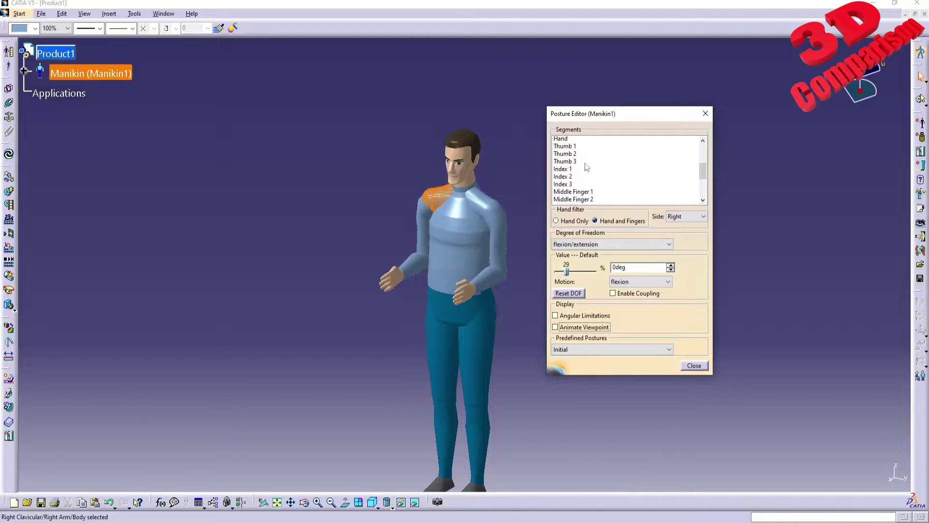
Preview the right Thumb 1–3 and Index 1–3 finger segments
{"action": "left_click", "coordinate": [572, 164]}
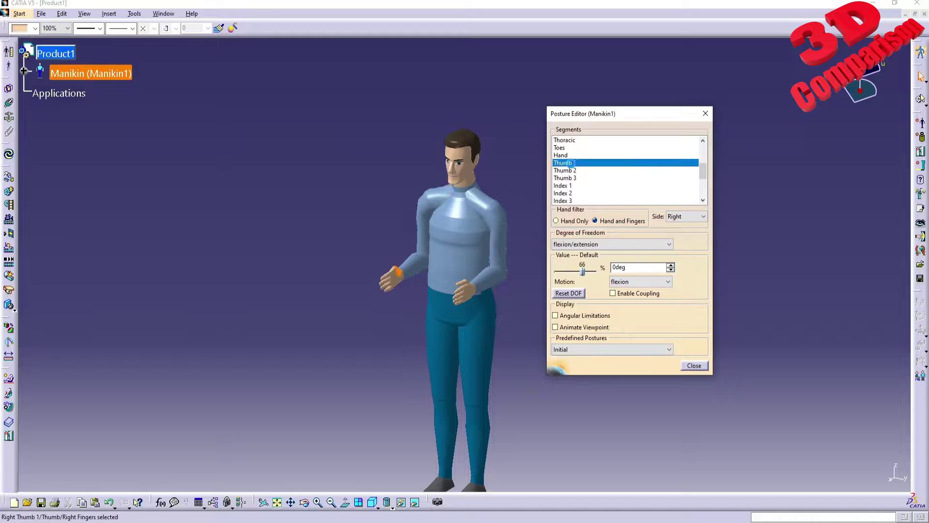
{"action": "left_click", "coordinate": [573, 172]}
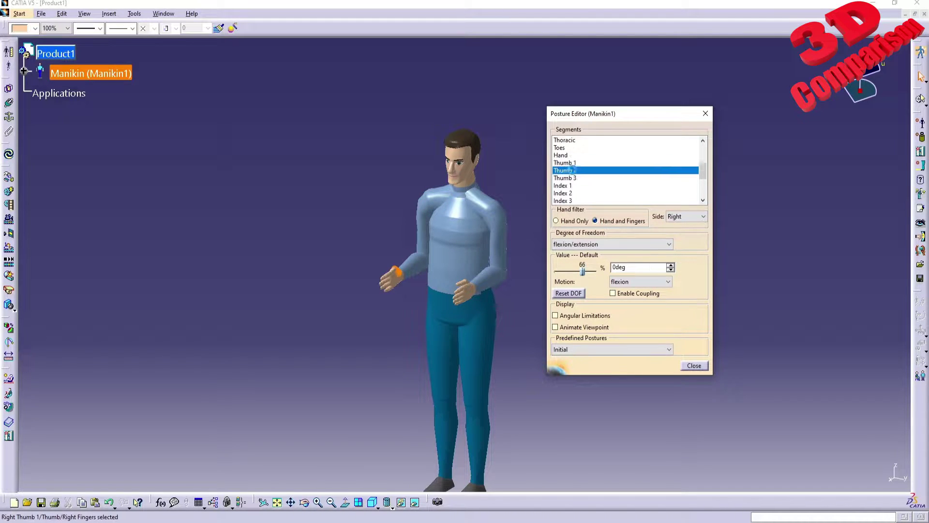
{"action": "left_click", "coordinate": [572, 178]}
{"action": "left_click", "coordinate": [570, 187]}
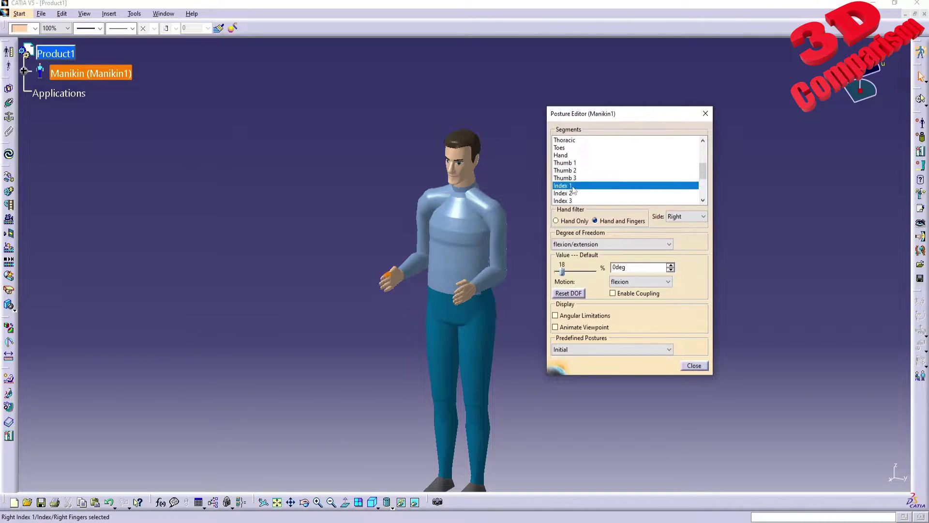
{"action": "scroll", "coordinate": [576, 174], "scroll_direction": "down", "scroll_amount": 3}
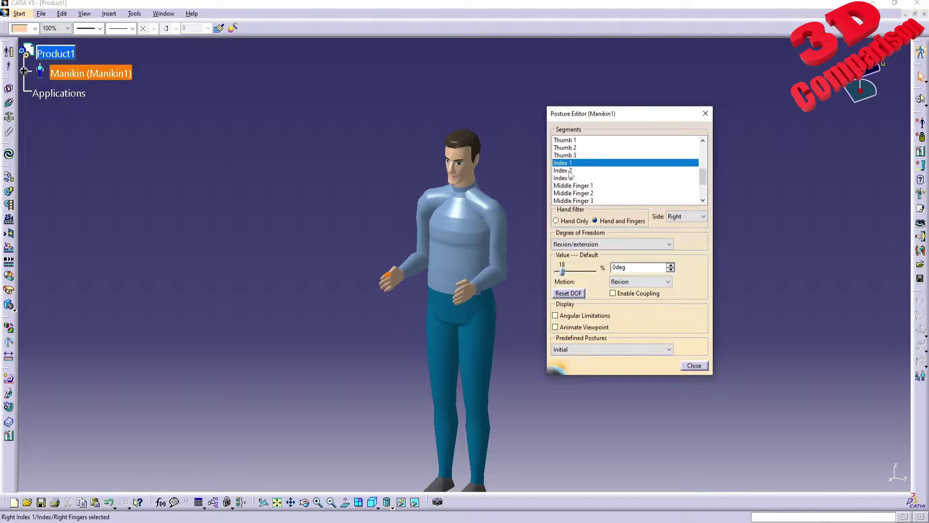
{"action": "left_click", "coordinate": [570, 172]}
{"action": "left_click", "coordinate": [570, 178]}
Preview the Annular 1 and Auricular 1–3 segments, zooming in on the hands
{"action": "scroll", "coordinate": [571, 179], "scroll_direction": "down", "scroll_amount": 3}
{"action": "left_click", "coordinate": [576, 187]}
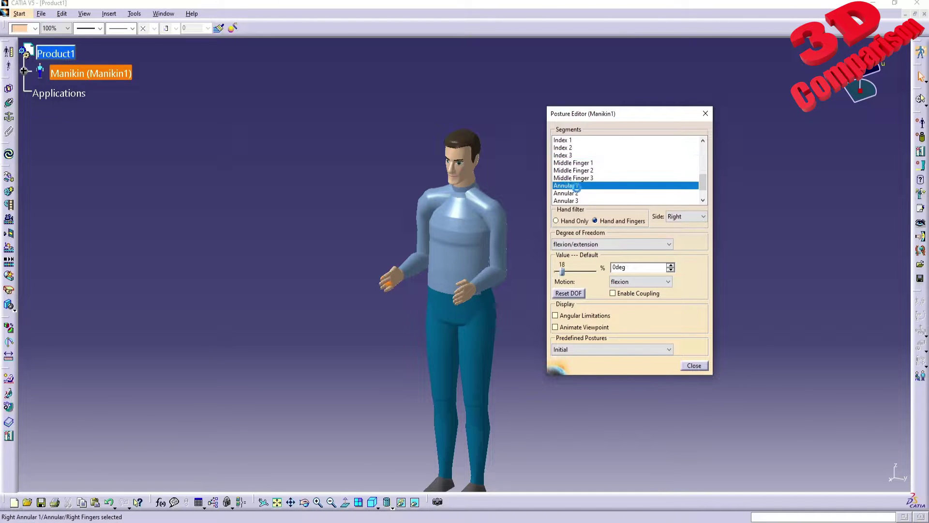
{"action": "scroll", "coordinate": [577, 189], "scroll_direction": "down", "scroll_amount": 1}
{"action": "left_click", "coordinate": [579, 193]}
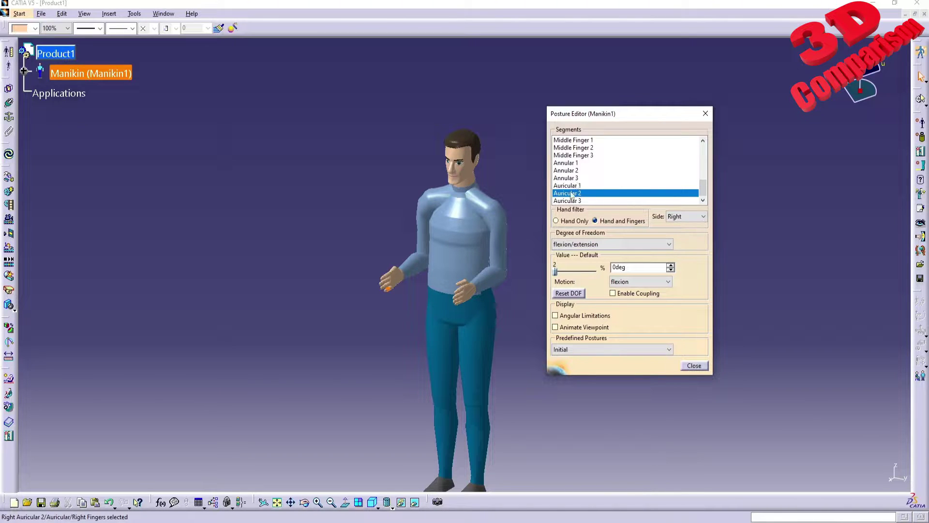
{"action": "left_click", "coordinate": [581, 200]}
{"action": "left_click", "coordinate": [576, 186]}
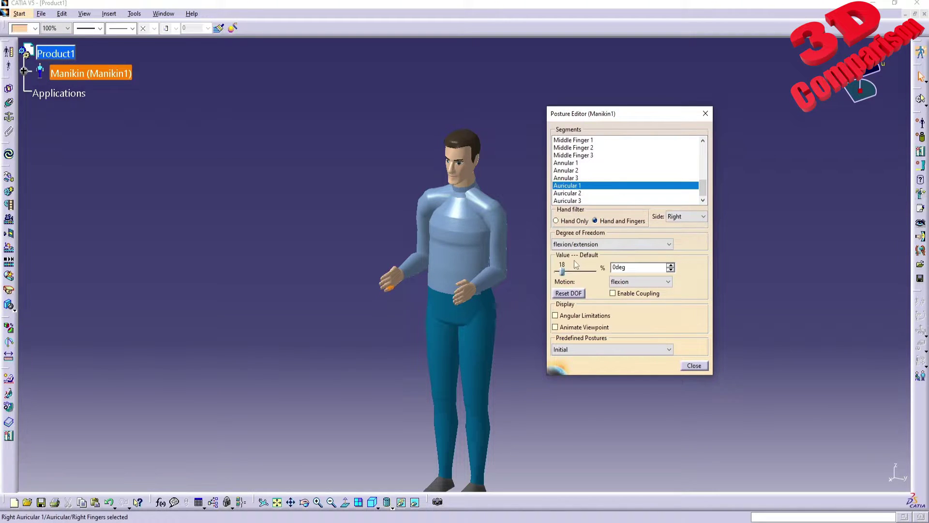
{"action": "middle_click_drag", "start_coordinate": [487, 309], "coordinate": [499, 198]}
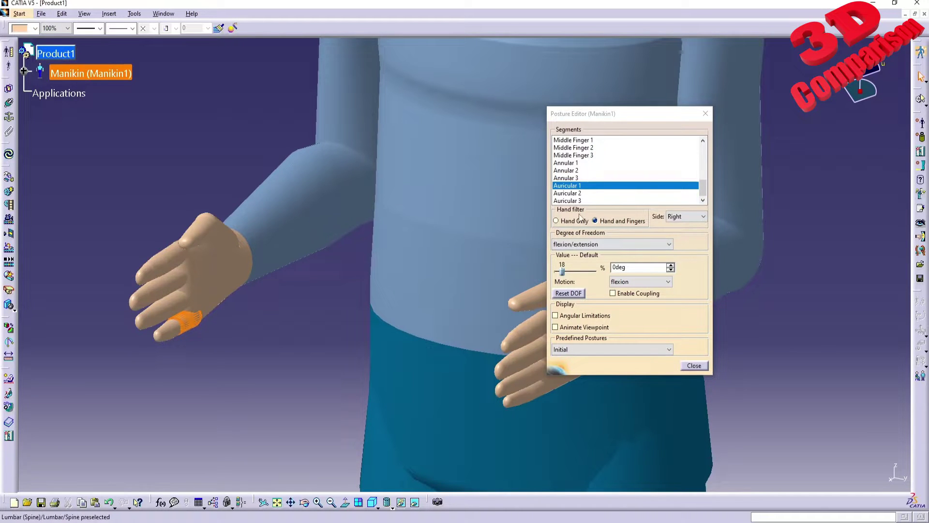
Apply the Hand Only filter, select the right hand and flex the wrist to 78.32deg
{"action": "left_click", "coordinate": [564, 221]}
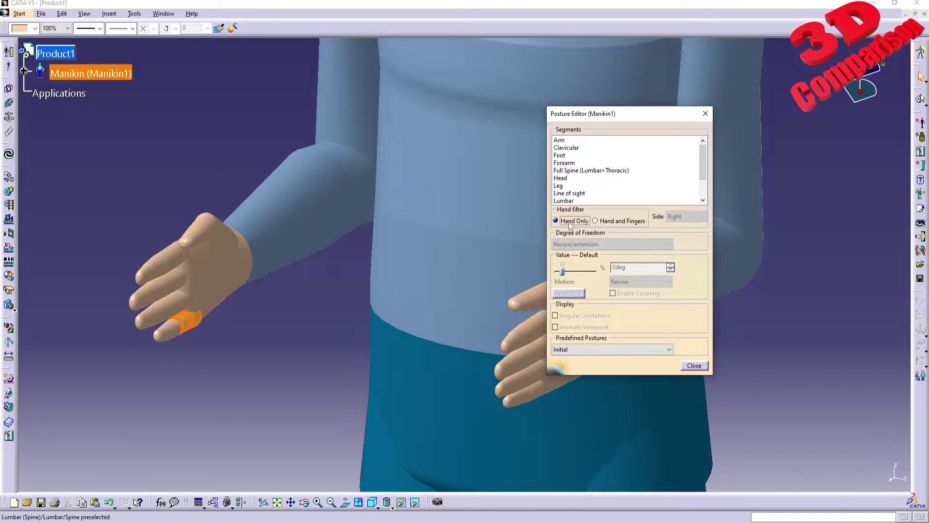
{"action": "left_click", "coordinate": [561, 140]}
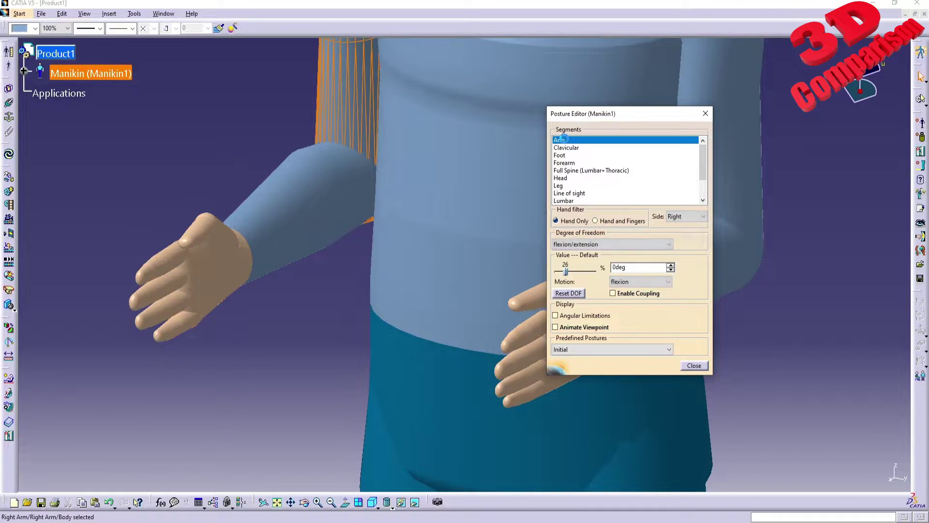
{"action": "left_click", "coordinate": [212, 251]}
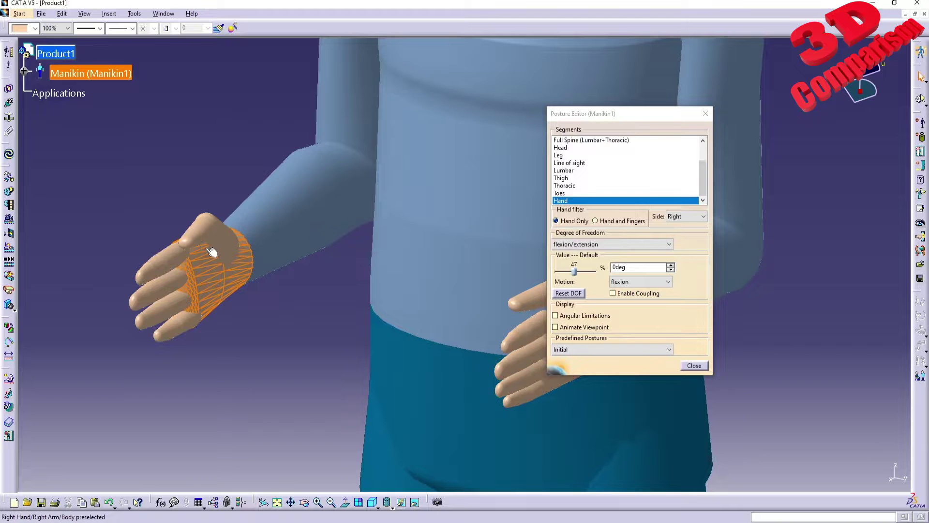
{"action": "left_click", "coordinate": [562, 201]}
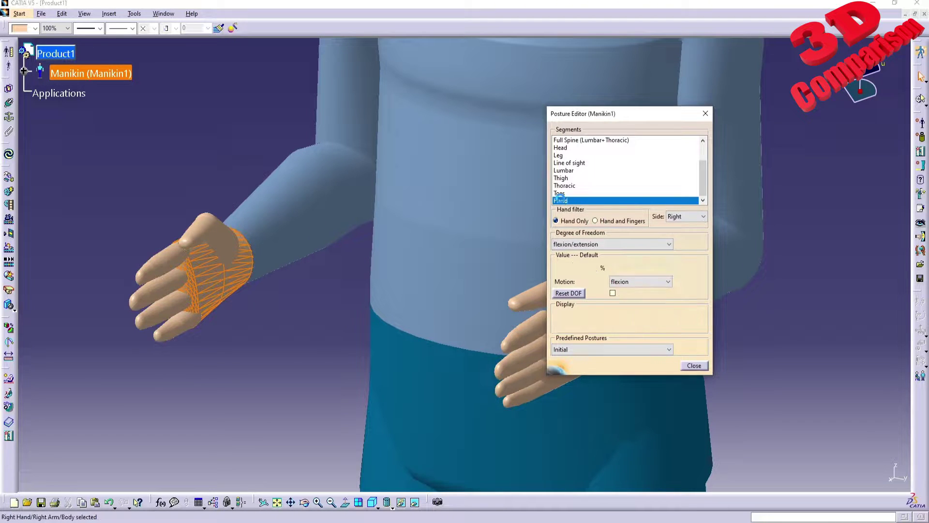
{"action": "middle_click_drag", "start_coordinate": [362, 264], "coordinate": [354, 323]}
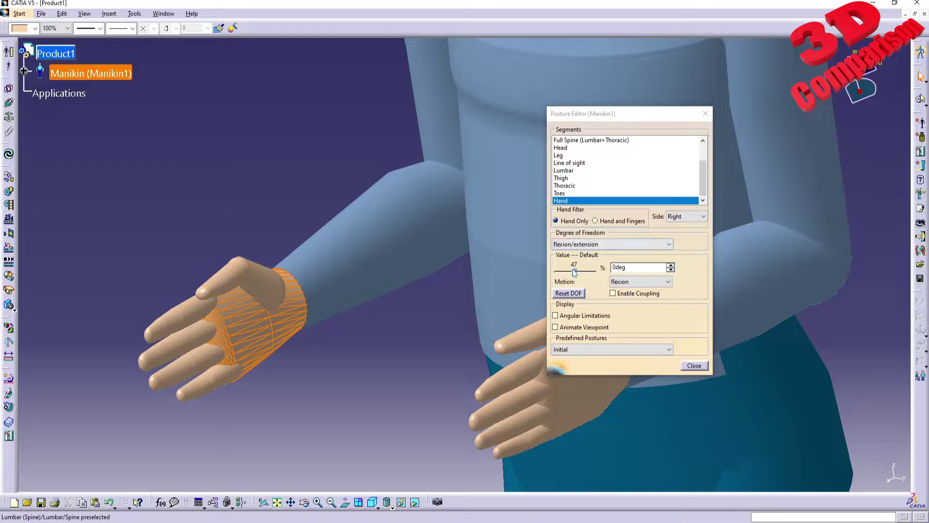
{"action": "mouse_move", "coordinate": [576, 273]}
{"action": "left_mouse_down"}
{"action": "mouse_move", "coordinate": [556, 270]}
{"action": "mouse_move", "coordinate": [598, 266]}
{"action": "mouse_move", "coordinate": [557, 267]}
{"action": "mouse_move", "coordinate": [585, 267]}
{"action": "mouse_move", "coordinate": [570, 270]}
{"action": "left_mouse_up"}
Switch the hand's DOF to radial/ulnar deviation and set it to -4.155deg ulnar
{"action": "left_click", "coordinate": [590, 245]}
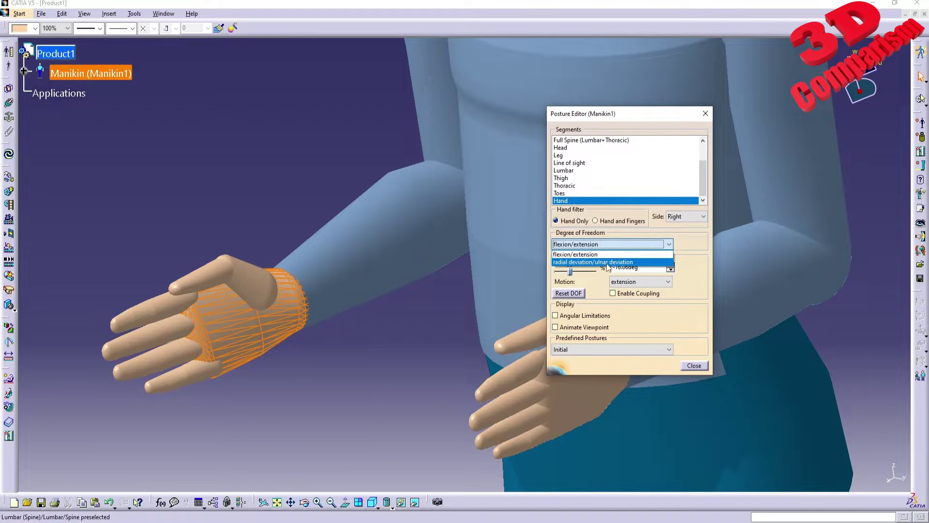
{"action": "left_click", "coordinate": [608, 262]}
{"action": "mouse_move", "coordinate": [581, 272]}
{"action": "left_mouse_down"}
{"action": "mouse_move", "coordinate": [558, 270]}
{"action": "mouse_move", "coordinate": [592, 269]}
{"action": "mouse_move", "coordinate": [553, 270]}
{"action": "mouse_move", "coordinate": [598, 271]}
{"action": "mouse_move", "coordinate": [563, 270]}
{"action": "mouse_move", "coordinate": [577, 273]}
{"action": "left_mouse_up"}
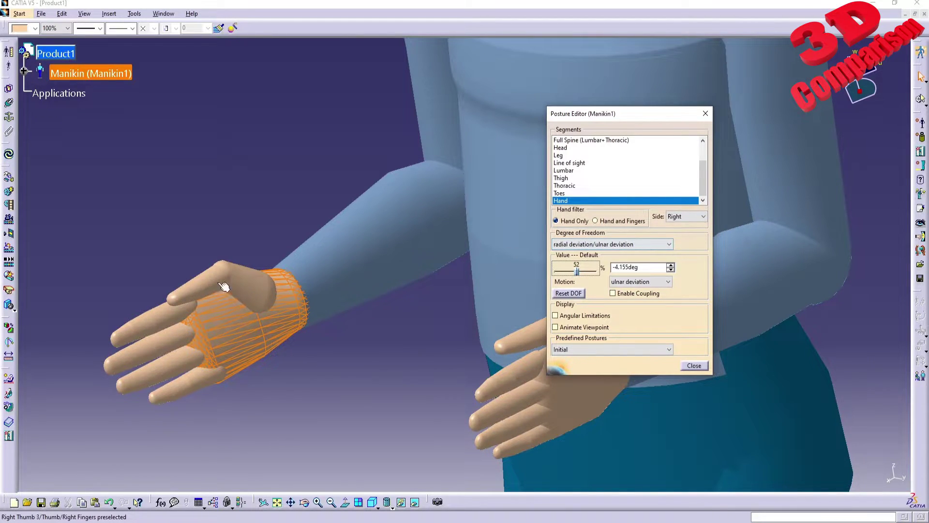
Show finger joints, select the right Thumb 1, and toggle the side to Left and back to Right
{"action": "left_click", "coordinate": [596, 221]}
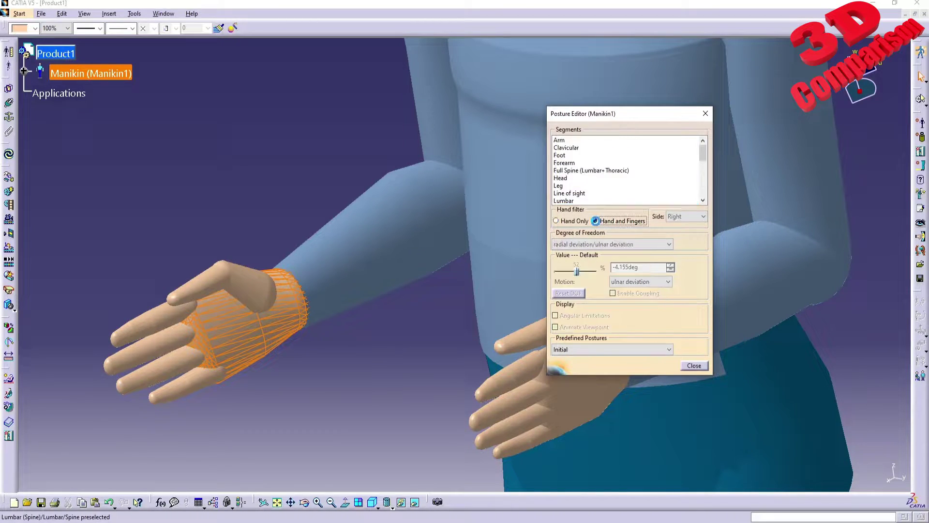
{"action": "left_click", "coordinate": [258, 292]}
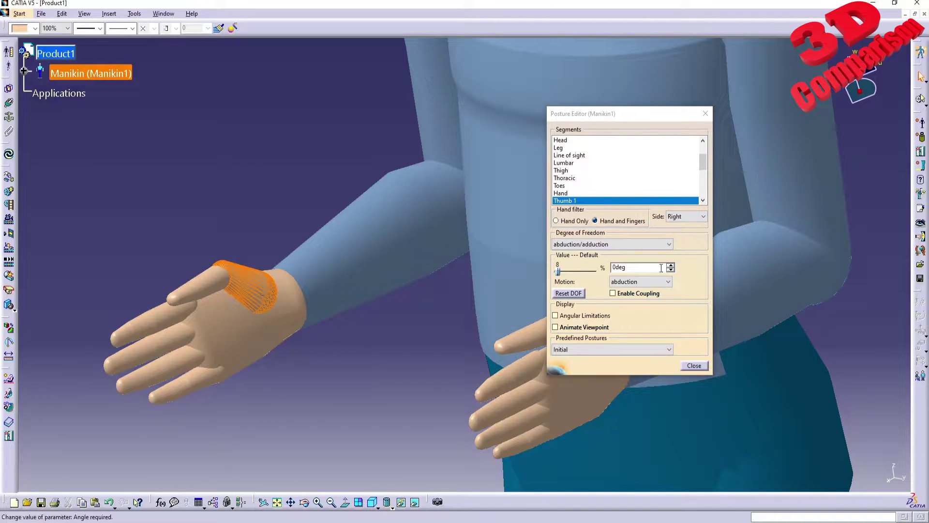
{"action": "left_click", "coordinate": [682, 217]}
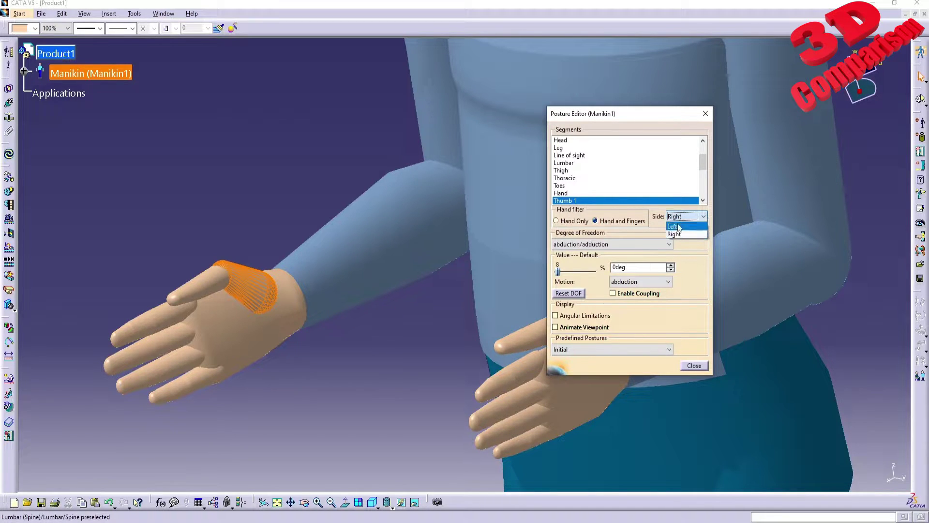
{"action": "left_click", "coordinate": [679, 227]}
{"action": "left_click_drag", "start_coordinate": [648, 114], "coordinate": [832, 195]}
{"action": "left_click", "coordinate": [867, 297]}
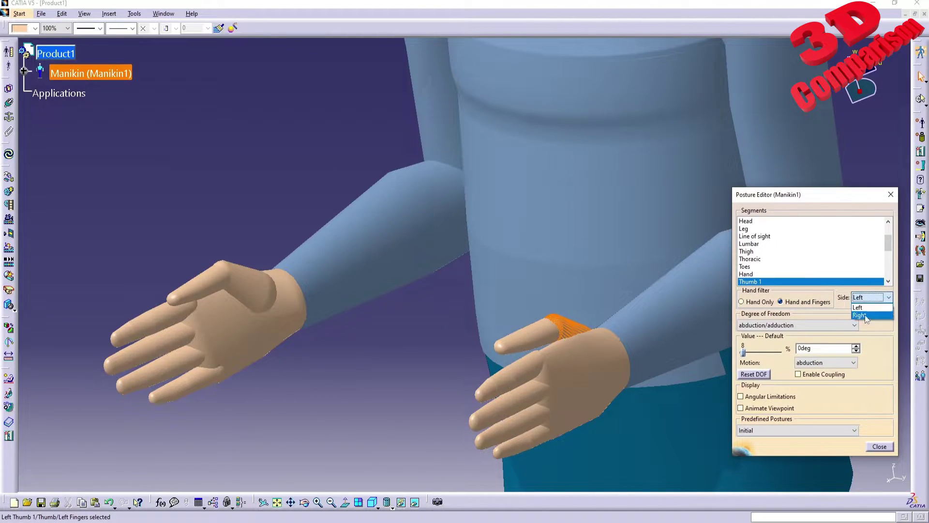
{"action": "left_click", "coordinate": [864, 315]}
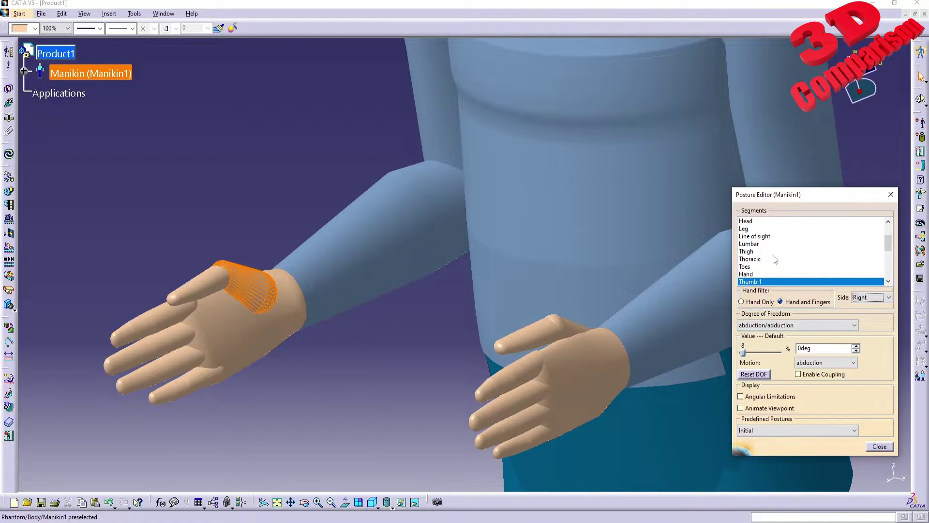
Set Thumb 1 abduction/adduction to -7deg adduction and turn on joint coupling
{"action": "mouse_move", "coordinate": [743, 352]}
{"action": "left_mouse_down"}
{"action": "mouse_move", "coordinate": [779, 346]}
{"action": "mouse_move", "coordinate": [742, 350]}
{"action": "left_mouse_up"}
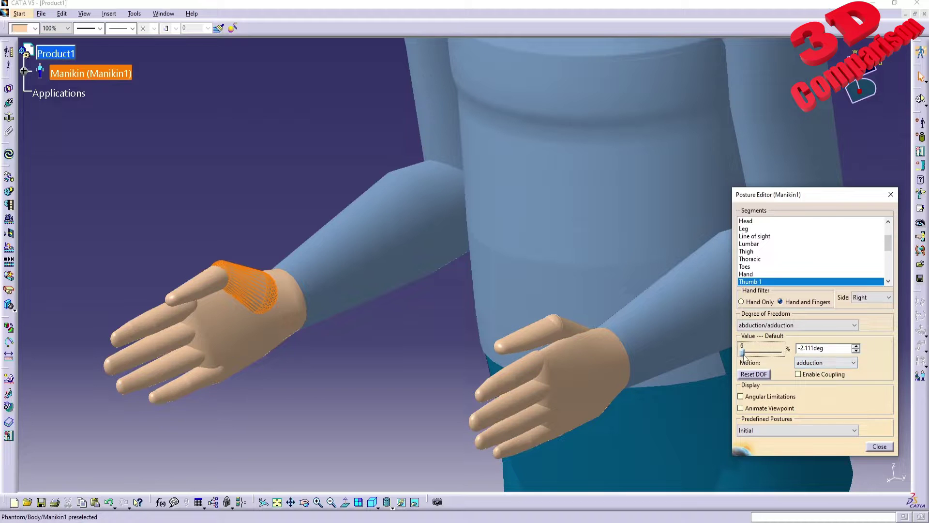
{"action": "left_click_drag", "start_coordinate": [744, 352], "coordinate": [780, 352]}
{"action": "left_click", "coordinate": [808, 362]}
{"action": "left_click", "coordinate": [809, 381]}
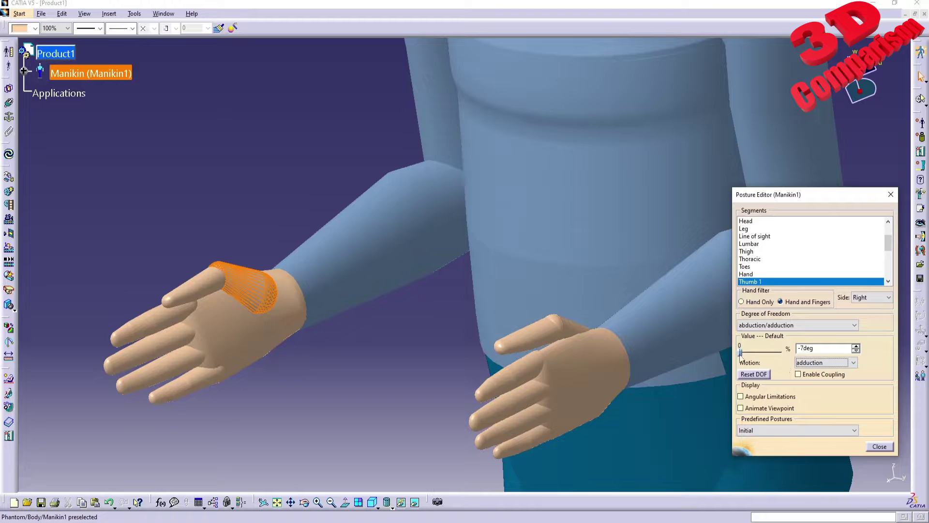
{"action": "mouse_move", "coordinate": [743, 355]}
{"action": "left_mouse_down"}
{"action": "mouse_move", "coordinate": [762, 352]}
{"action": "mouse_move", "coordinate": [741, 352]}
{"action": "left_mouse_up"}
{"action": "left_click", "coordinate": [812, 375]}
Select the right Thumb 2 and bend it to -1.065deg extension
{"action": "left_click", "coordinate": [206, 283]}
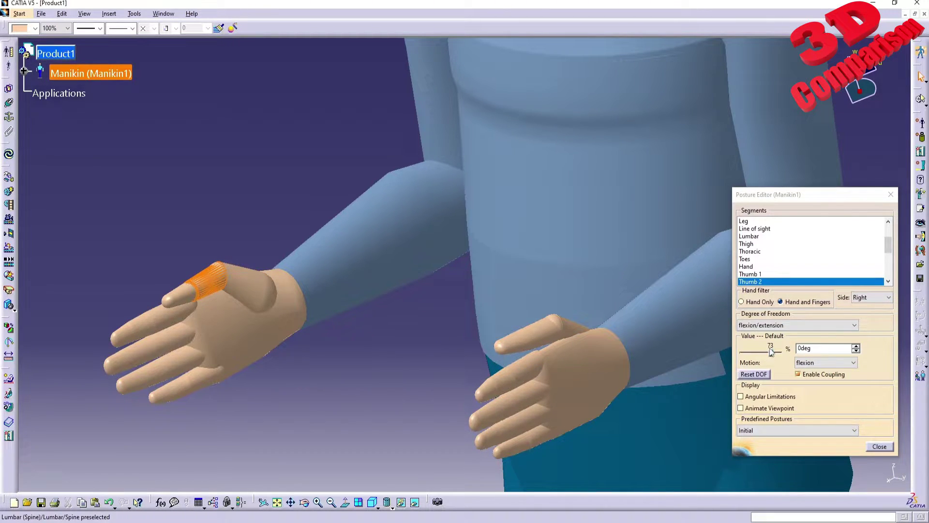
{"action": "mouse_move", "coordinate": [772, 355]}
{"action": "left_mouse_down"}
{"action": "mouse_move", "coordinate": [742, 354]}
{"action": "mouse_move", "coordinate": [751, 363]}
{"action": "mouse_move", "coordinate": [751, 353]}
{"action": "mouse_move", "coordinate": [779, 352]}
{"action": "left_mouse_up"}
{"action": "left_click_drag", "start_coordinate": [750, 352], "coordinate": [770, 351]}
{"action": "left_click", "coordinate": [783, 325]}
{"action": "left_click", "coordinate": [782, 333]}
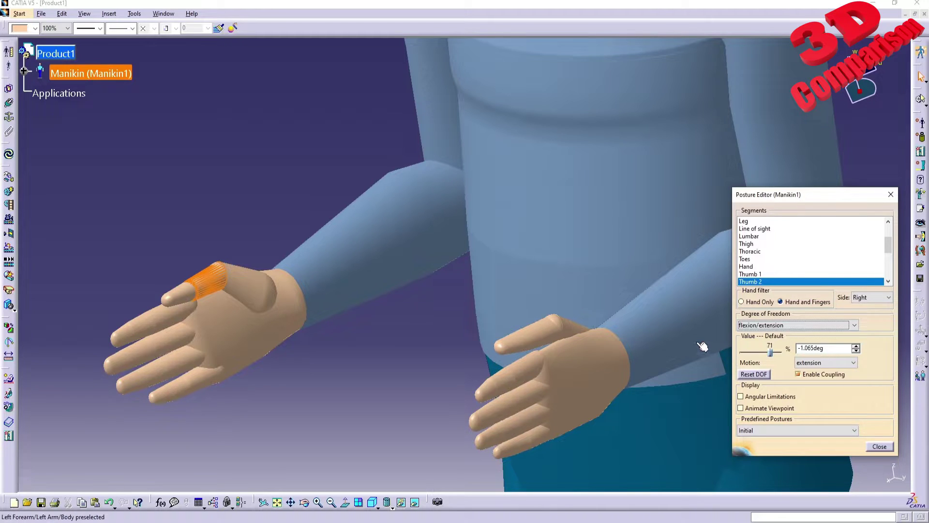
{"action": "left_click", "coordinate": [795, 328]}
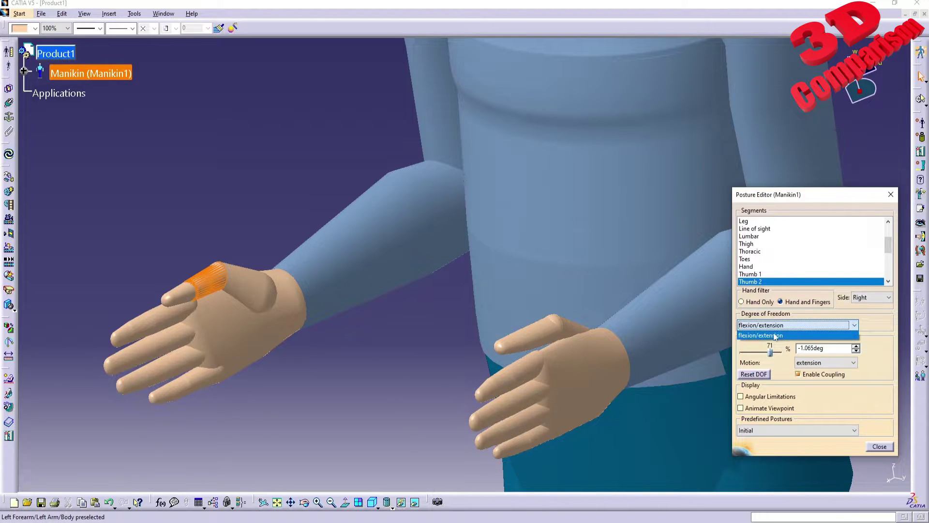
Load Thumb 3 for posing, keeping flexion/extension as its degree of freedom
{"action": "left_click", "coordinate": [183, 293]}
{"action": "left_click", "coordinate": [181, 292]}
{"action": "left_click", "coordinate": [786, 326]}
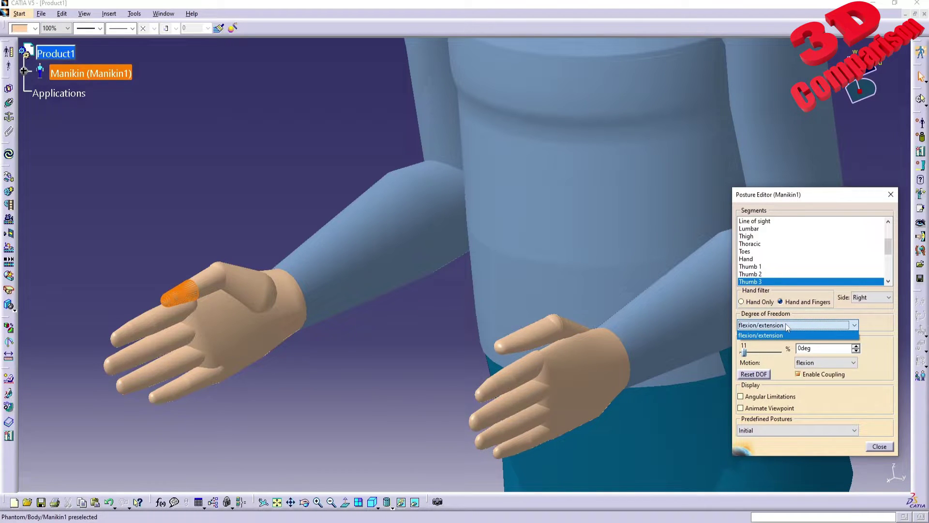
{"action": "left_click", "coordinate": [786, 324]}
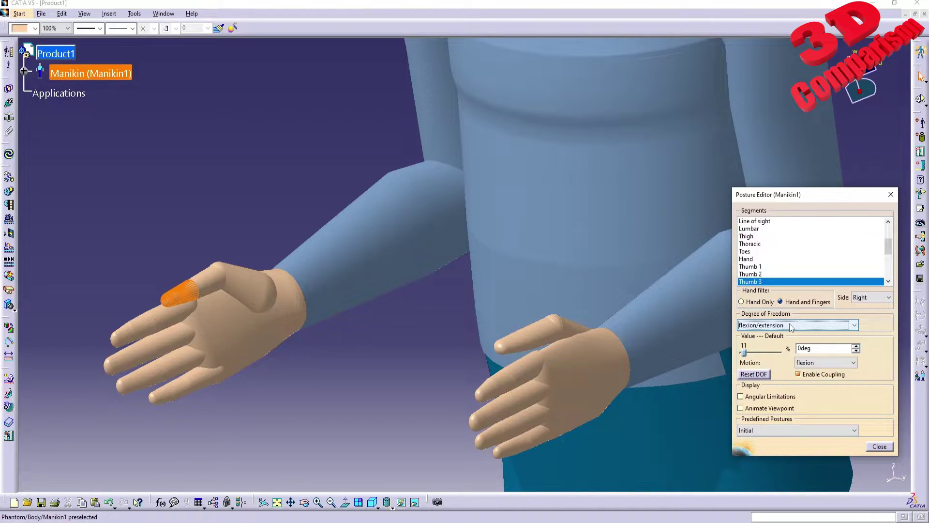
Switch the posed segment from Thumb 3 back to Thumb 1 and review its degrees of freedom
{"action": "middle_click_drag", "start_coordinate": [275, 348], "coordinate": [359, 369]}
{"action": "scroll", "coordinate": [360, 370], "scroll_direction": "up", "scroll_amount": 1}
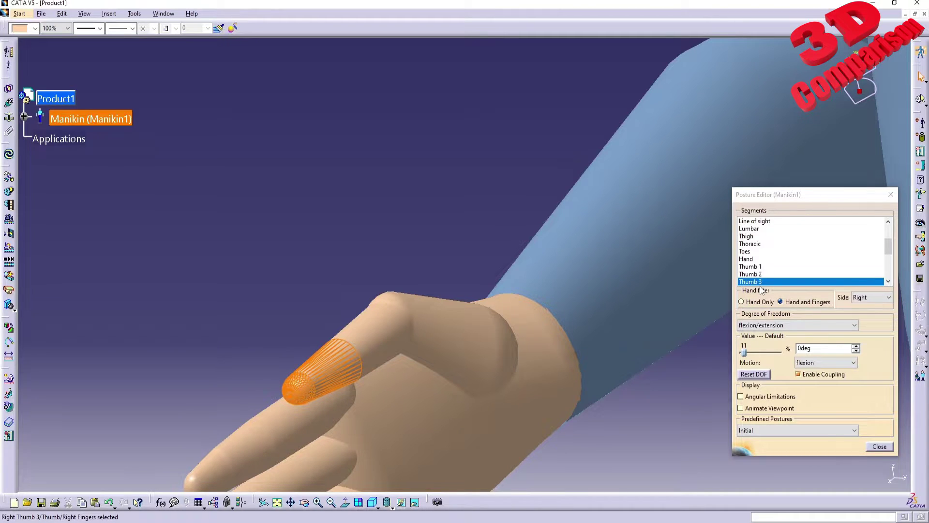
{"action": "left_click", "coordinate": [783, 326]}
{"action": "left_click", "coordinate": [482, 334]}
{"action": "left_click", "coordinate": [469, 333]}
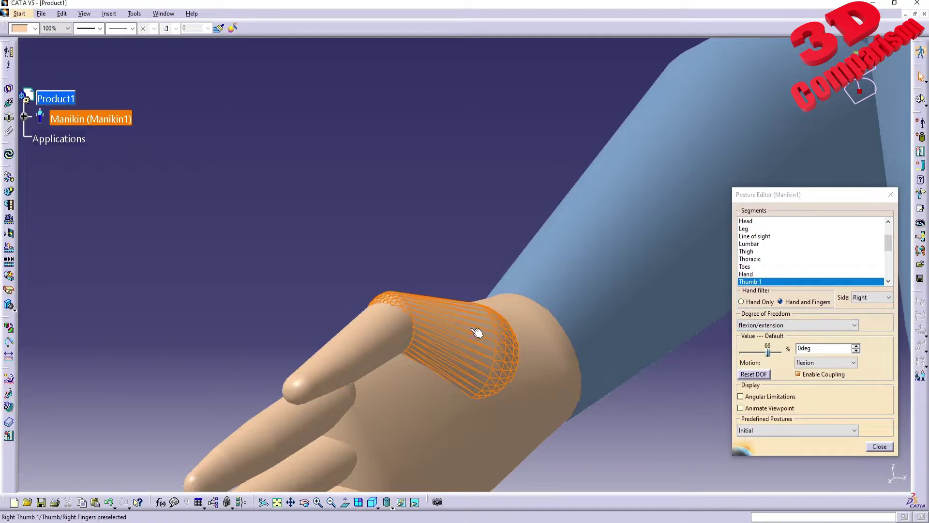
{"action": "left_click", "coordinate": [760, 324]}
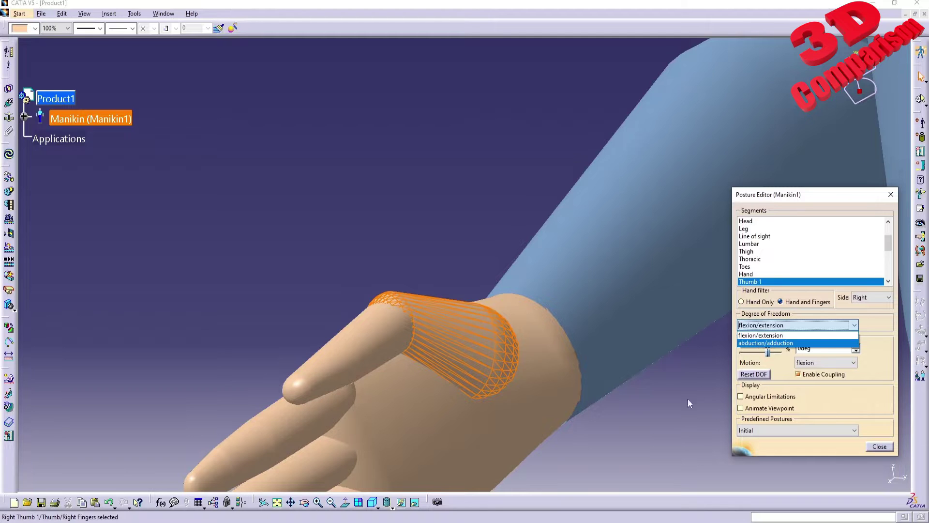
Select the right hand, set its DOF to radial/ulnar deviation and swing it toward ulnar deviation
{"action": "left_click", "coordinate": [646, 394]}
{"action": "left_click", "coordinate": [551, 363]}
{"action": "middle_click_drag", "start_coordinate": [550, 414], "coordinate": [460, 242]}
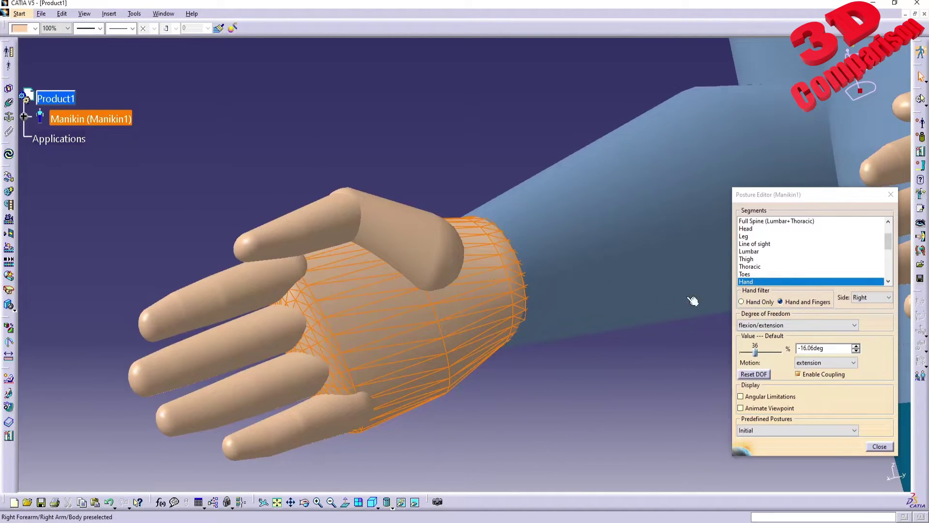
{"action": "left_click", "coordinate": [772, 326]}
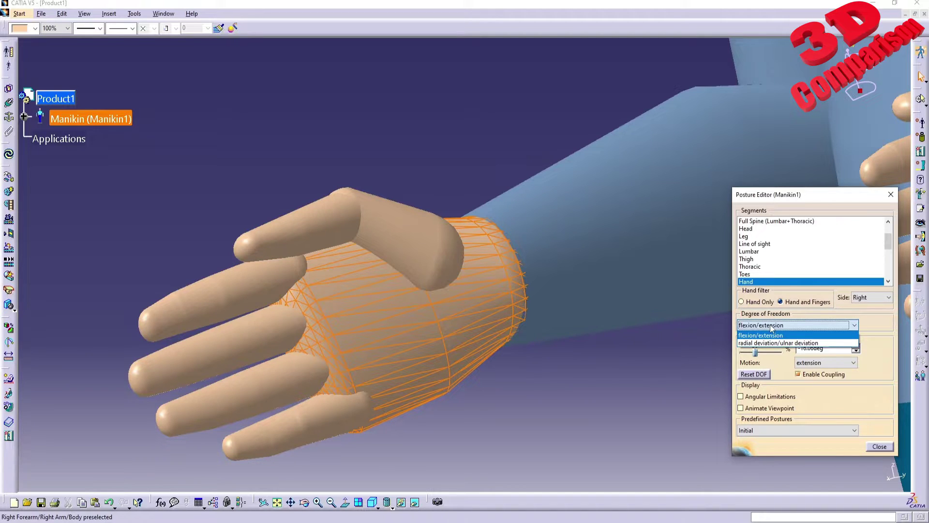
{"action": "left_click", "coordinate": [774, 342]}
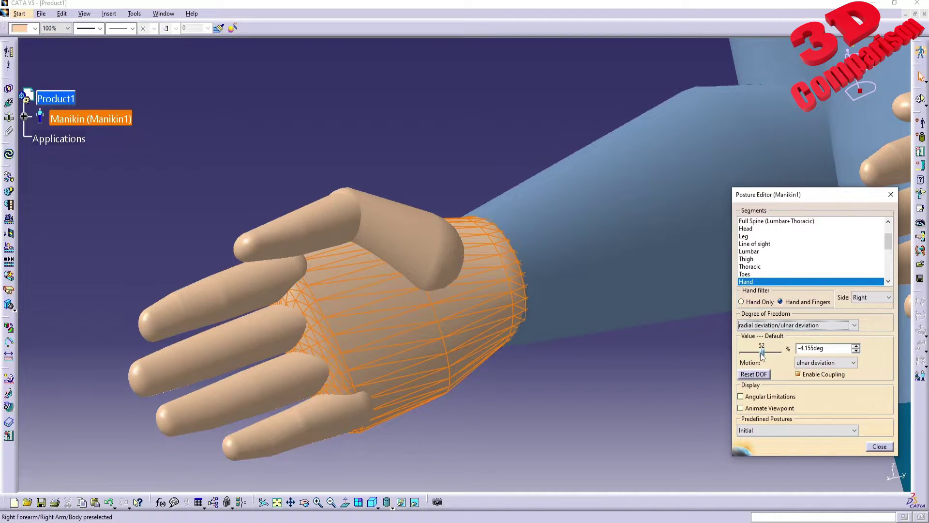
{"action": "mouse_move", "coordinate": [763, 354]}
{"action": "left_mouse_down"}
{"action": "mouse_move", "coordinate": [737, 348]}
{"action": "mouse_move", "coordinate": [757, 351]}
{"action": "left_mouse_up"}
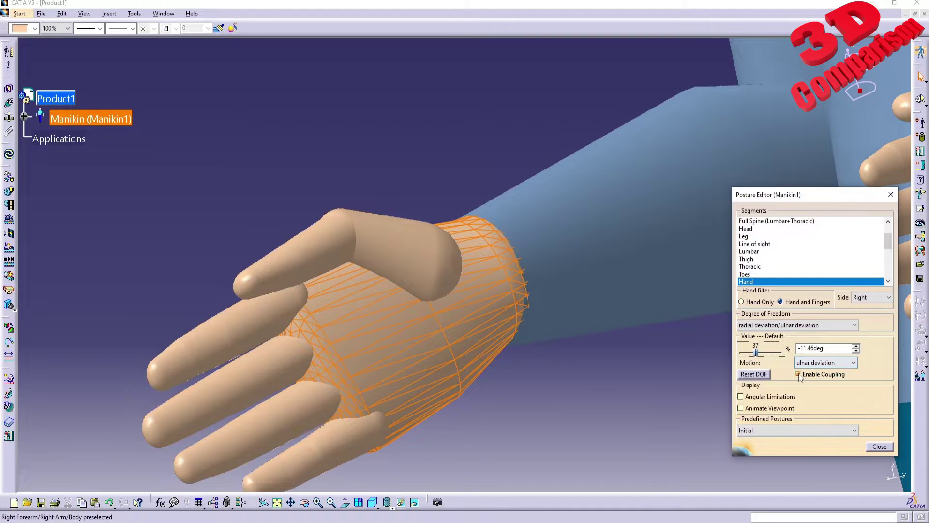
Switch the hand to radial deviation and reset its deviation to 0deg
{"action": "left_click", "coordinate": [809, 364]}
{"action": "left_click", "coordinate": [816, 373]}
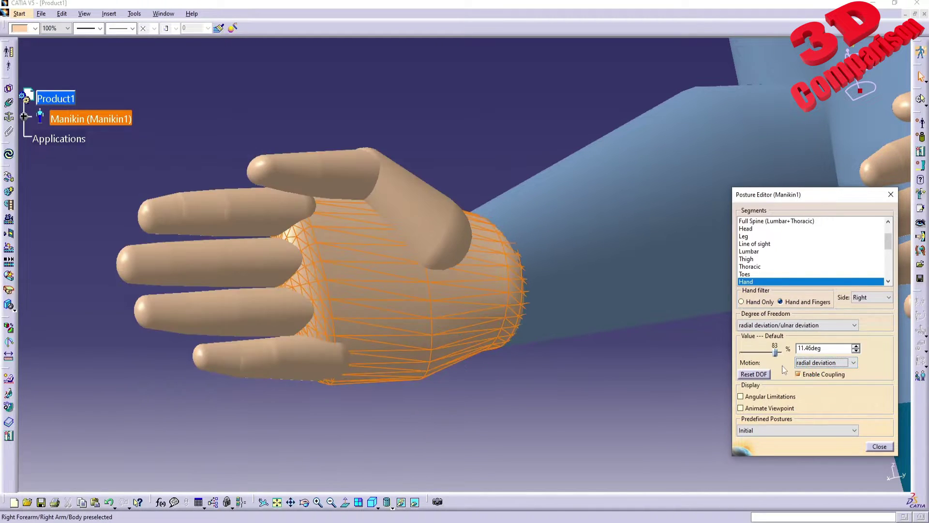
{"action": "left_click_drag", "start_coordinate": [776, 353], "coordinate": [762, 352]}
{"action": "middle_click_drag", "start_coordinate": [561, 301], "coordinate": [499, 341]}
{"action": "left_click", "coordinate": [755, 374]}
Return the manikin to the Initial predefined posture, viewing the torso and hands
{"action": "middle_click_drag", "start_coordinate": [447, 272], "coordinate": [587, 452]}
{"action": "middle_click_drag", "start_coordinate": [573, 298], "coordinate": [504, 314]}
{"action": "left_click", "coordinate": [755, 375]}
{"action": "middle_click_drag", "start_coordinate": [414, 368], "coordinate": [529, 309]}
{"action": "middle_click_drag", "start_coordinate": [487, 376], "coordinate": [530, 377]}
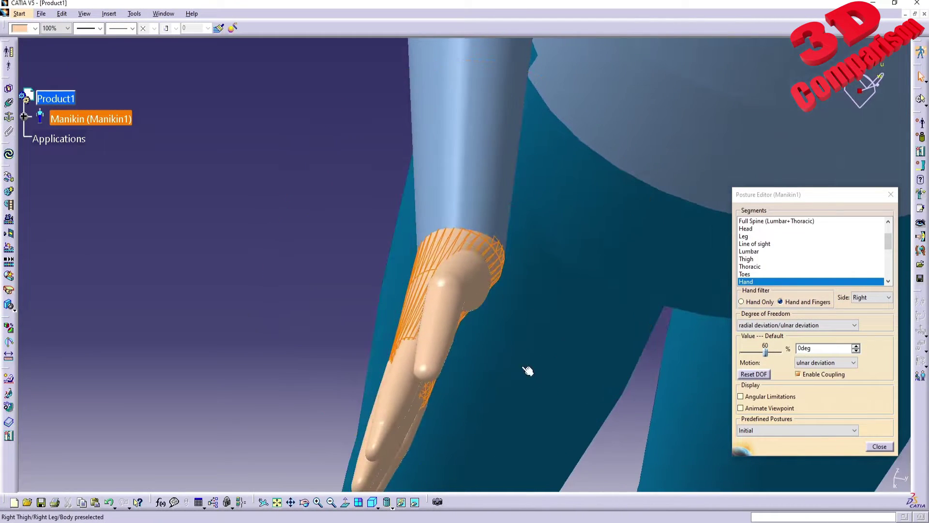
{"action": "middle_click_drag", "start_coordinate": [531, 345], "coordinate": [502, 270]}
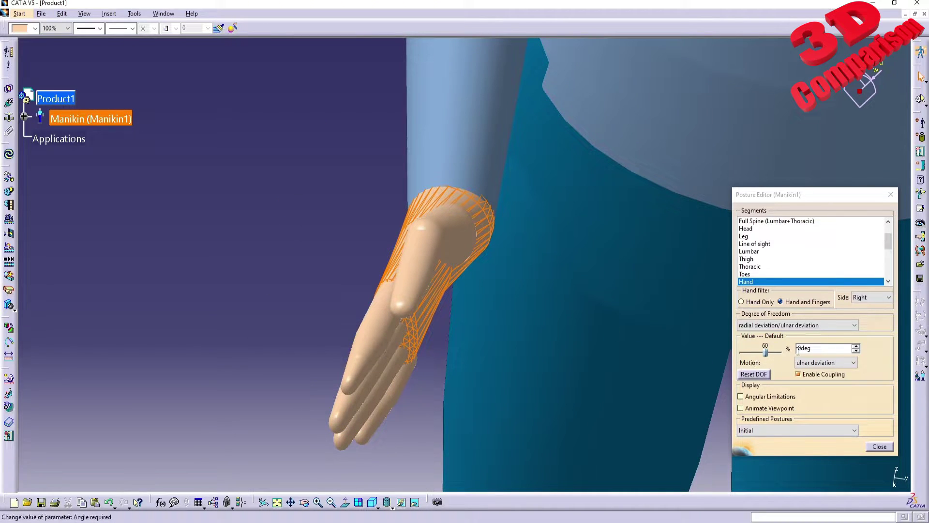
{"action": "left_click", "coordinate": [763, 432]}
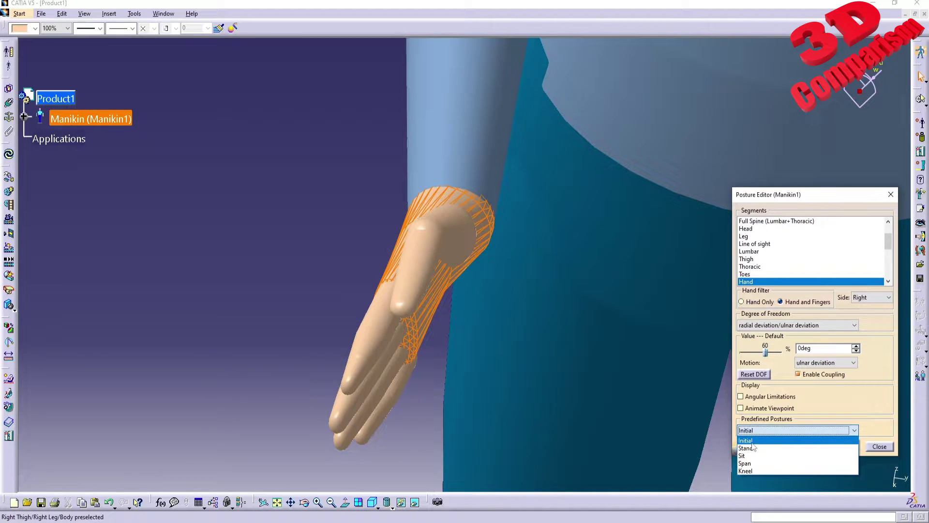
{"action": "left_click", "coordinate": [751, 442]}
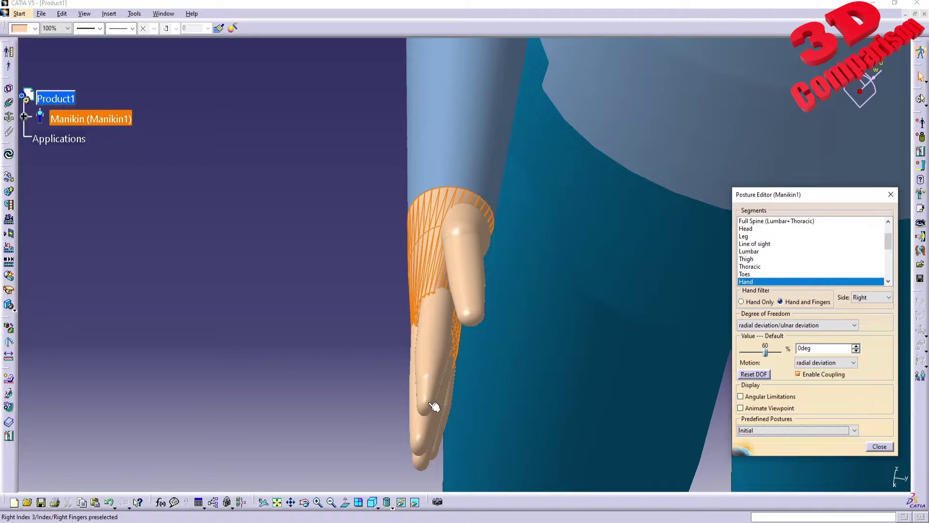
{"action": "middle_click_drag", "start_coordinate": [557, 242], "coordinate": [451, 308]}
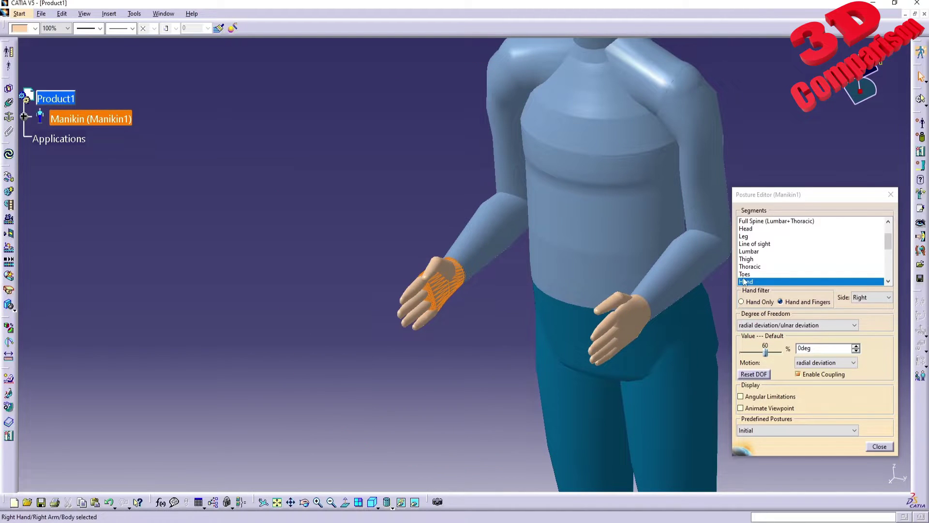
Select the right forearm, show its 0–140deg limit arc, and flex it to 23.59deg
{"action": "left_click", "coordinate": [472, 266]}
{"action": "middle_click_drag", "start_coordinate": [655, 263], "coordinate": [514, 317]}
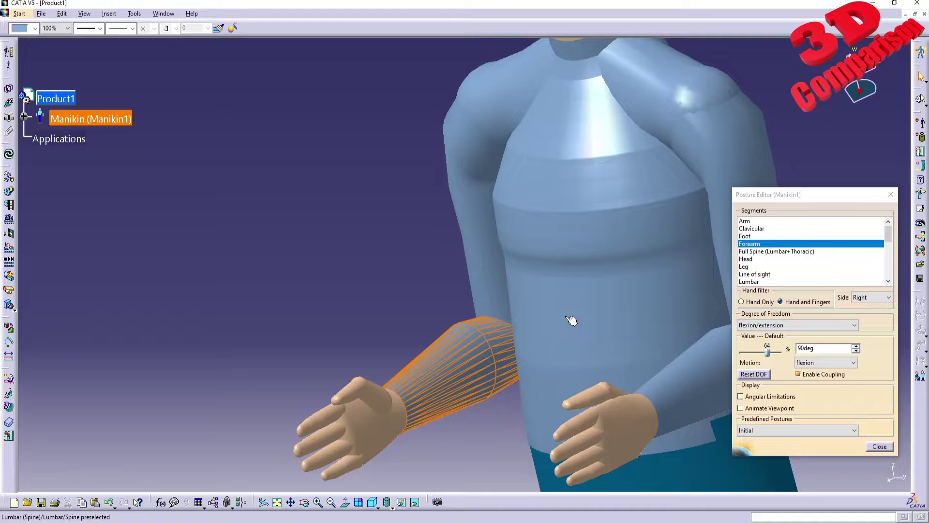
{"action": "left_click", "coordinate": [768, 400]}
{"action": "middle_click_drag", "start_coordinate": [581, 353], "coordinate": [511, 259]}
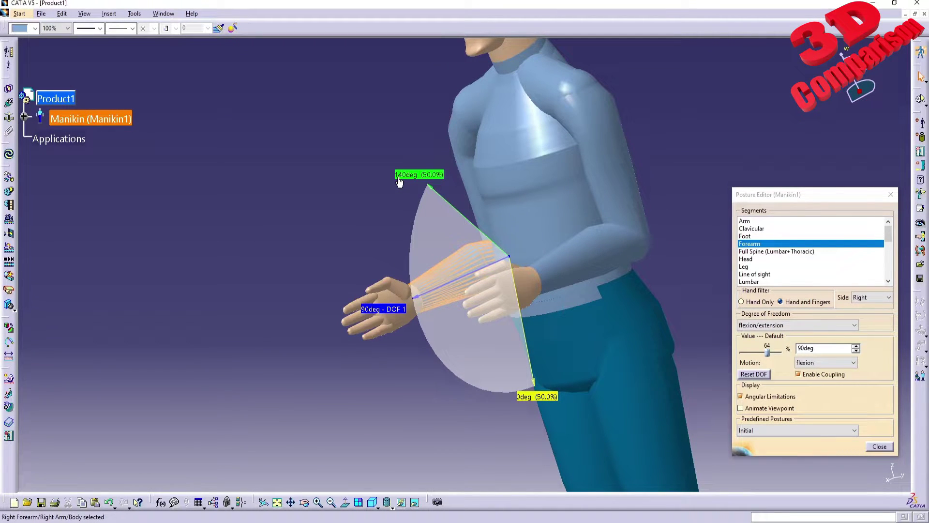
{"action": "left_click_drag", "start_coordinate": [771, 359], "coordinate": [725, 353]}
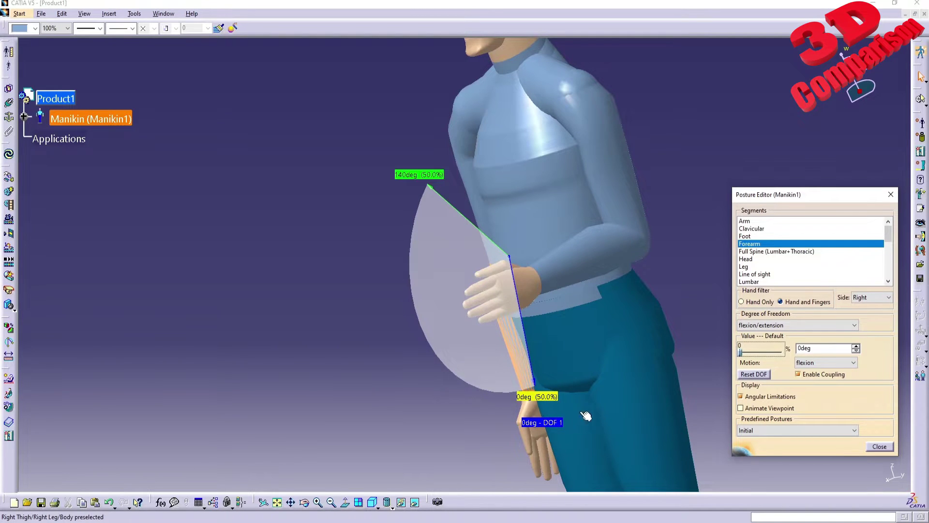
{"action": "left_click_drag", "start_coordinate": [742, 350], "coordinate": [747, 353]}
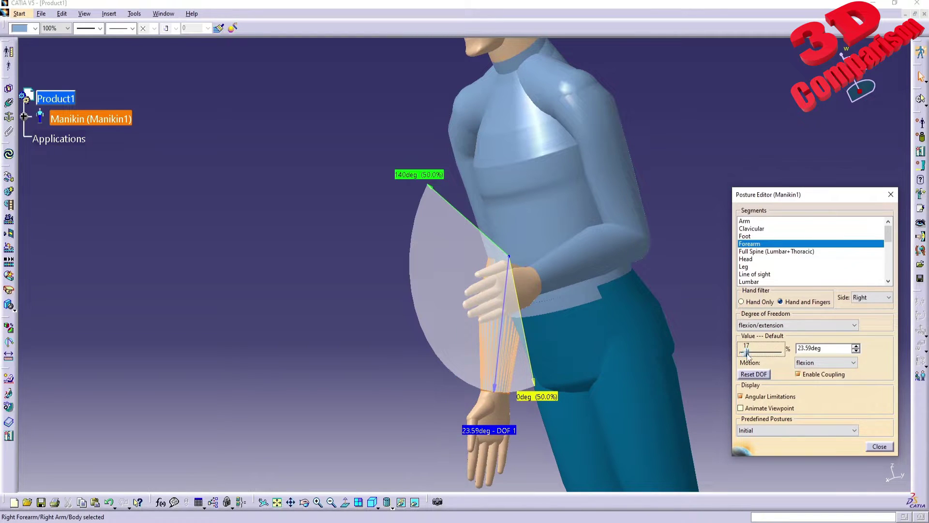
Set the angle adjustment step to 1deg and raise forearm flexion to about 45deg
{"action": "right_click", "coordinate": [820, 349]}
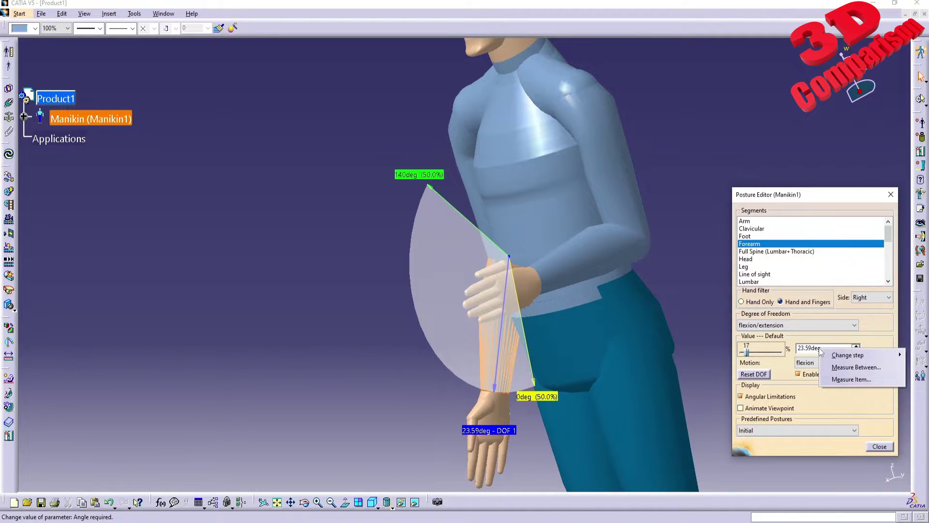
{"action": "mouse_move", "coordinate": [871, 357]}
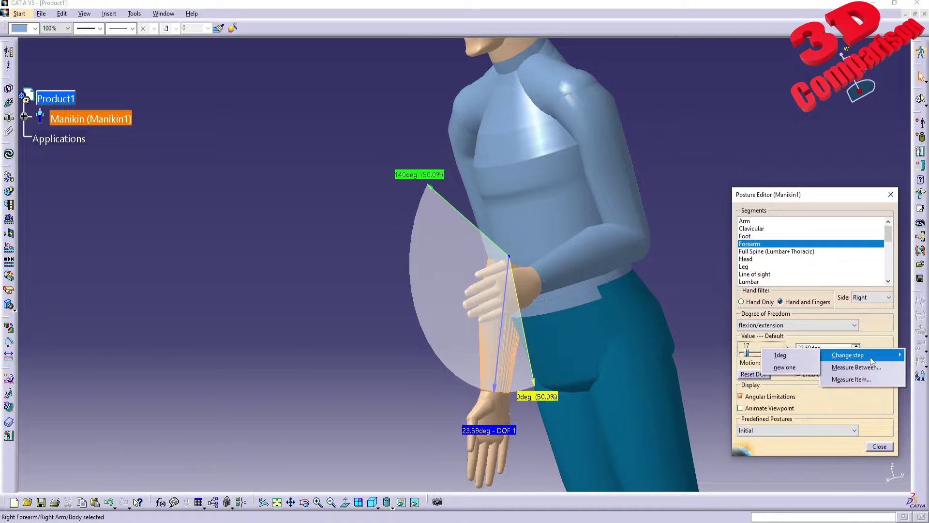
{"action": "left_click", "coordinate": [786, 355]}
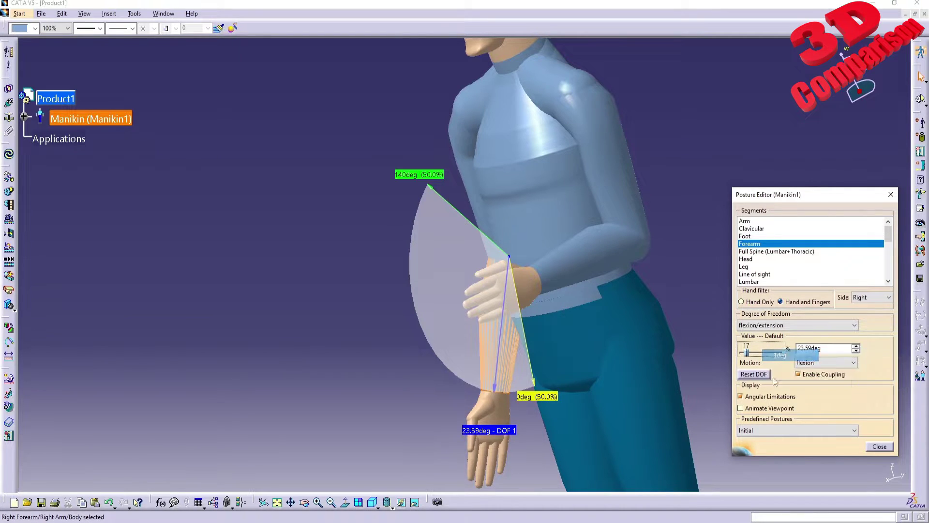
{"action": "left_click_drag", "start_coordinate": [747, 353], "coordinate": [753, 351]}
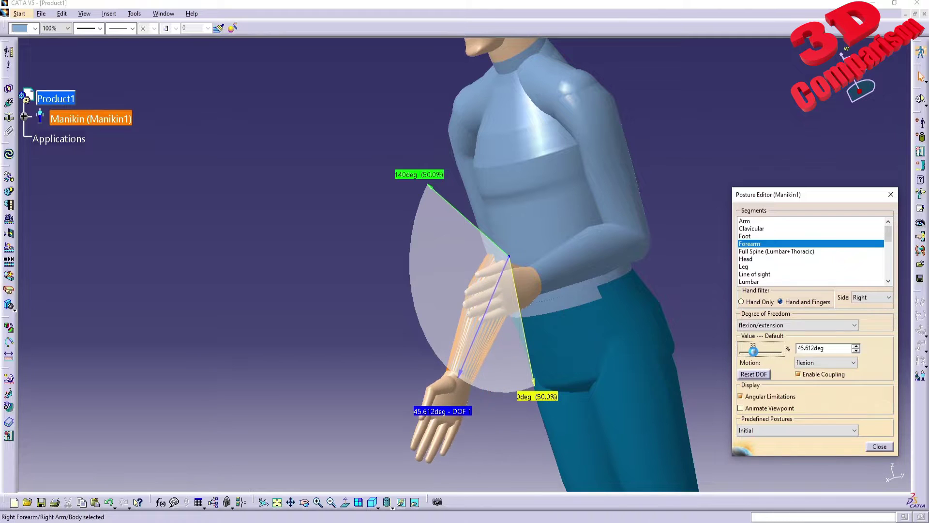
Define a new 5deg step and raise the forearm to about 52deg
{"action": "right_click", "coordinate": [827, 349]}
{"action": "mouse_move", "coordinate": [847, 355]}
{"action": "left_click", "coordinate": [798, 369]}
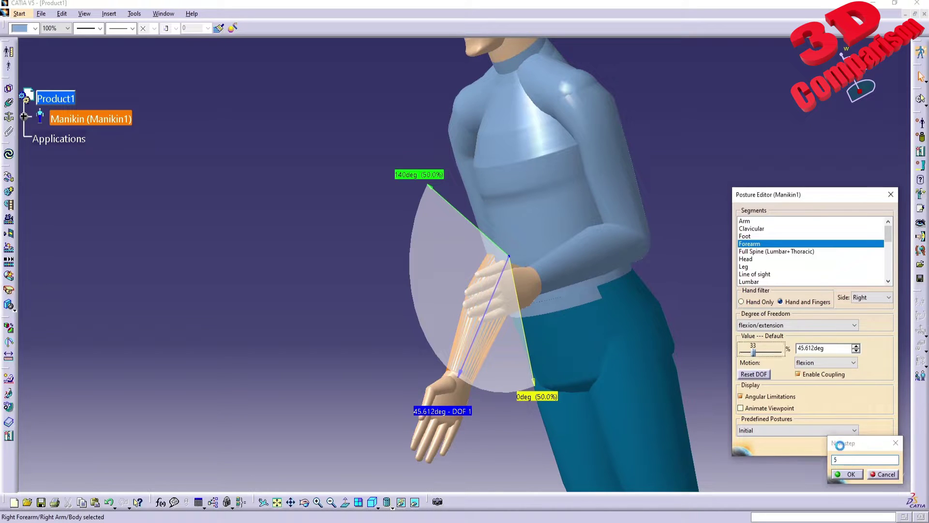
{"action": "key", "text": "Return"}
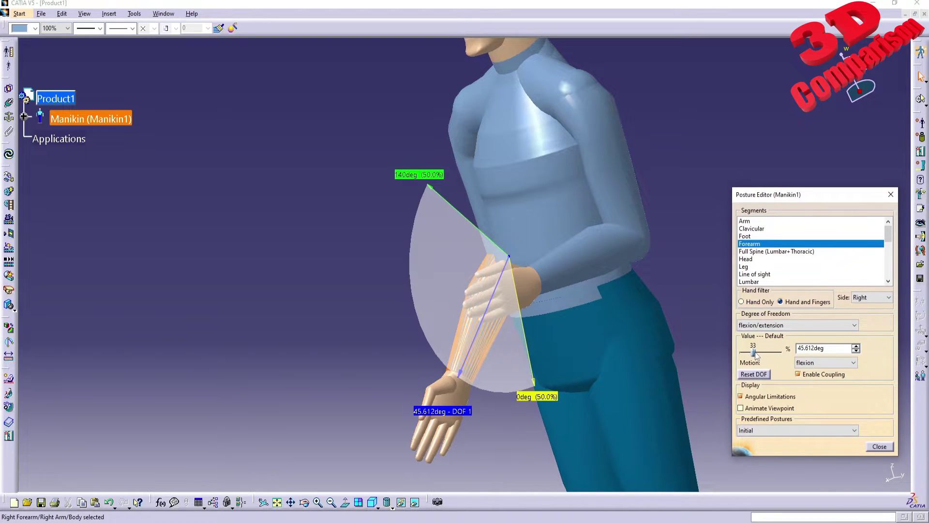
{"action": "left_click_drag", "start_coordinate": [755, 355], "coordinate": [758, 353]}
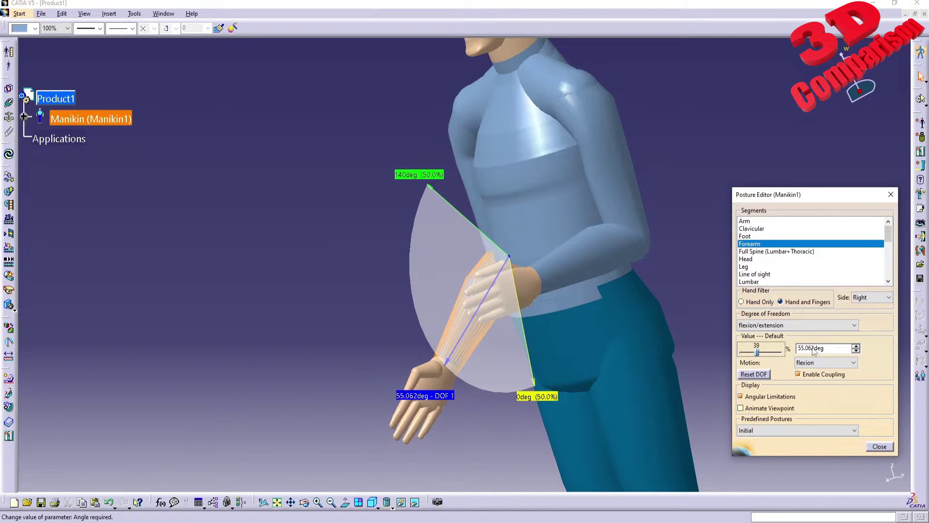
Apply the 5deg step and raise the right forearm flexion to 70.219deg
{"action": "right_click", "coordinate": [814, 351]}
{"action": "mouse_move", "coordinate": [842, 355]}
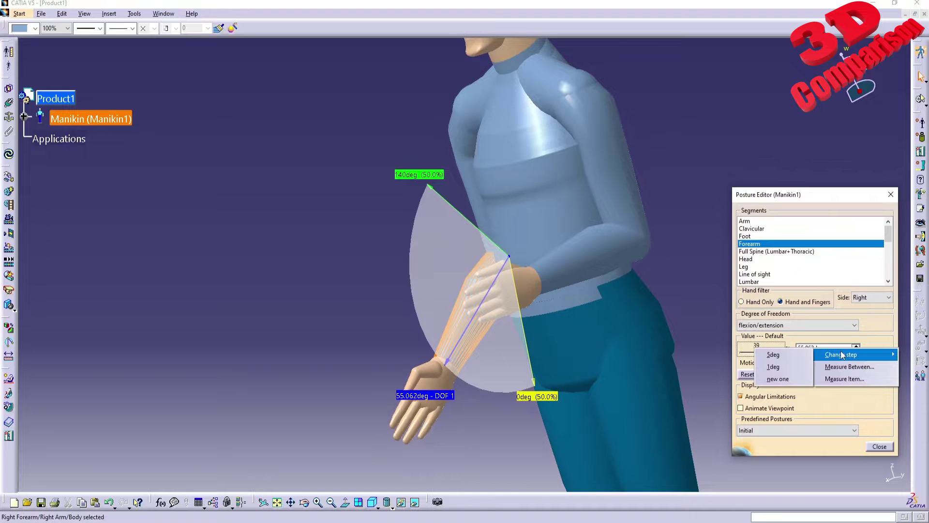
{"action": "left_click", "coordinate": [784, 355]}
{"action": "left_click", "coordinate": [443, 368]}
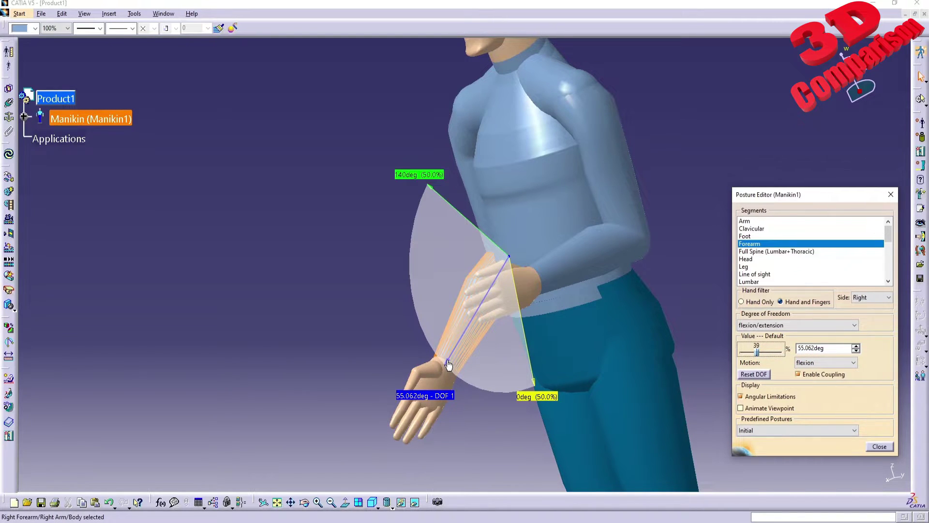
{"action": "left_click_drag", "start_coordinate": [449, 366], "coordinate": [455, 308]}
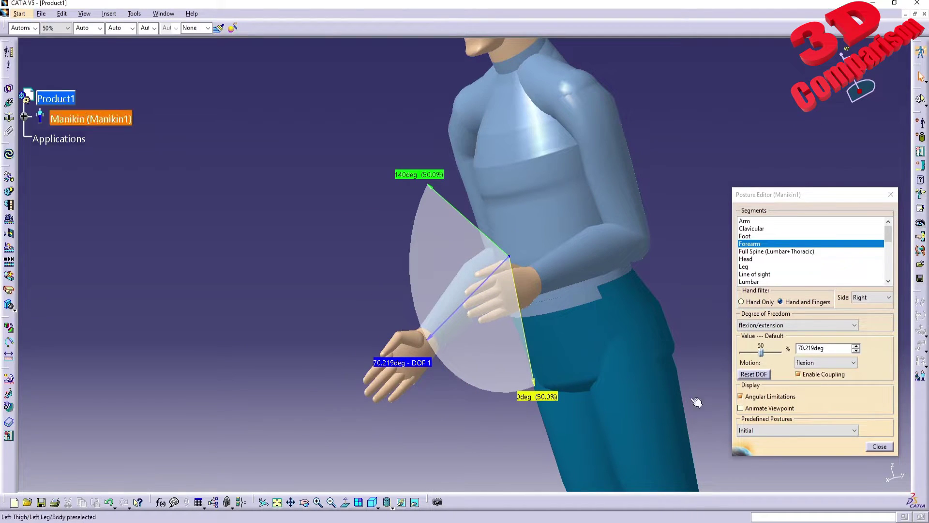
Turn Animate Viewpoint back on and drag the forearm flexion manipulator to 74.582deg
{"action": "left_click", "coordinate": [779, 410]}
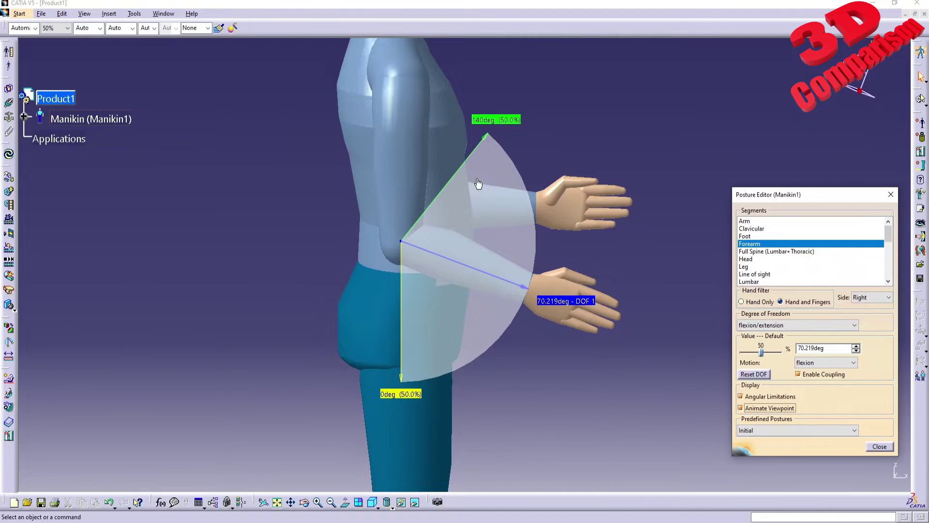
{"action": "left_click_drag", "start_coordinate": [525, 292], "coordinate": [609, 379]}
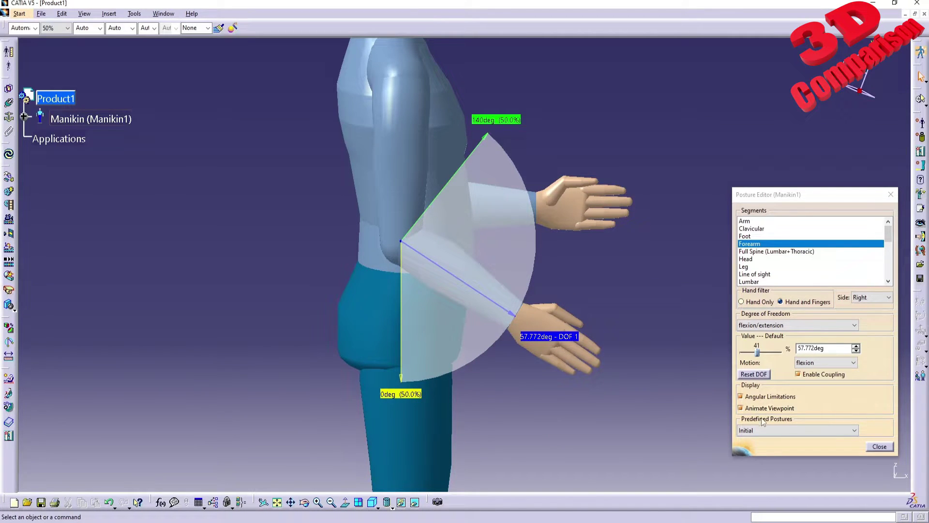
{"action": "left_click_drag", "start_coordinate": [512, 320], "coordinate": [541, 290]}
{"action": "middle_click_drag", "start_coordinate": [556, 247], "coordinate": [318, 295]}
Check the right upper arm's degrees of freedom, then return to the right forearm and list its motions
{"action": "left_click", "coordinate": [318, 294]}
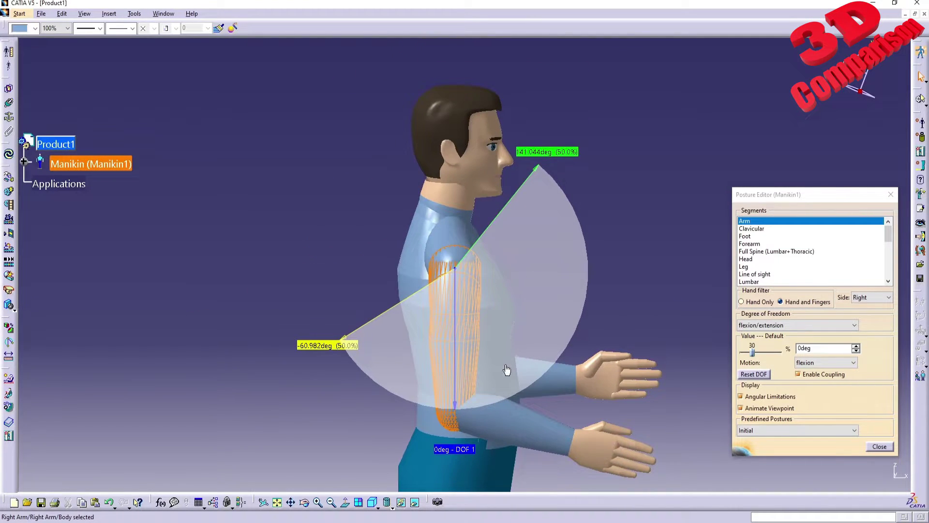
{"action": "left_click", "coordinate": [779, 325]}
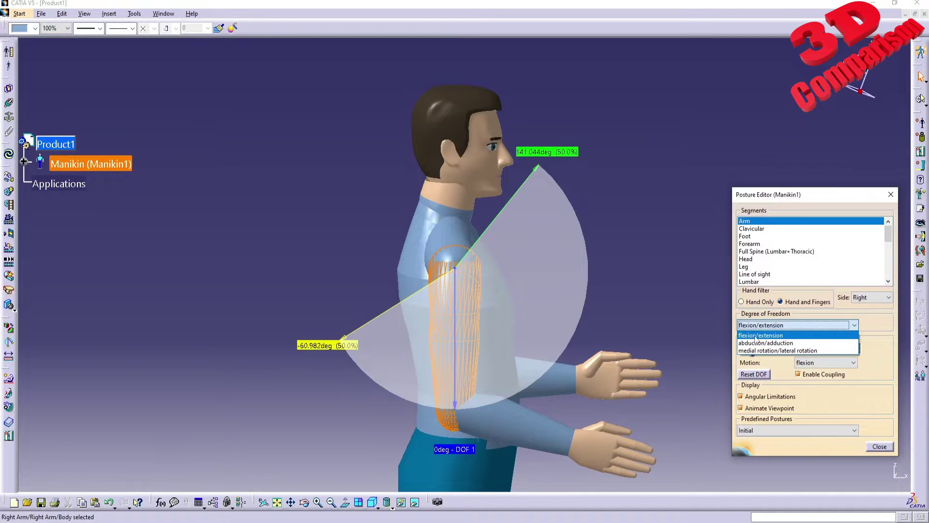
{"action": "left_click", "coordinate": [512, 389]}
{"action": "left_click", "coordinate": [765, 325]}
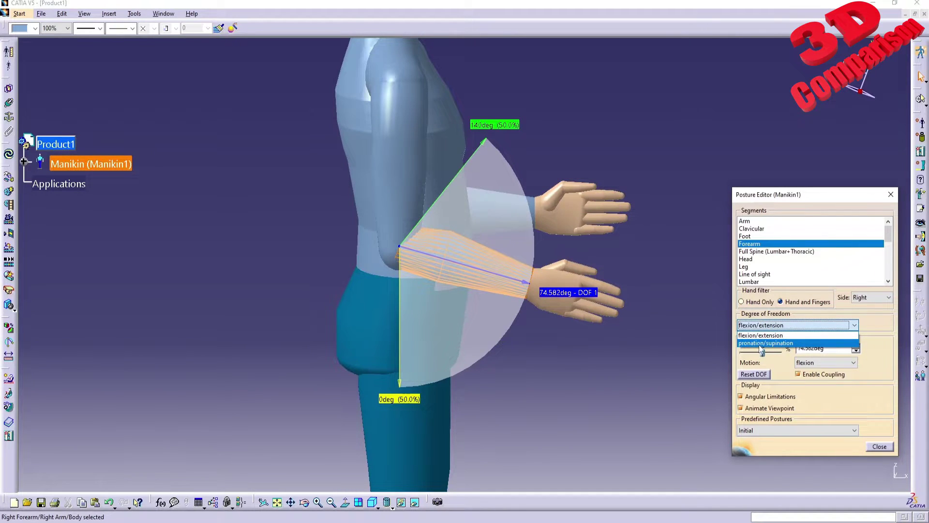
Pronate the right forearm to 117.406deg, then select the right upper arm
{"action": "left_click", "coordinate": [771, 344]}
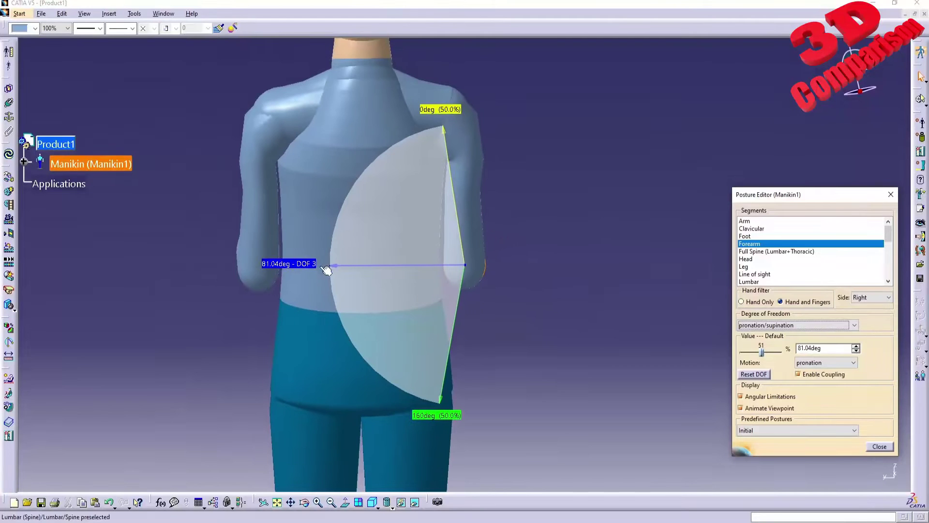
{"action": "left_click_drag", "start_coordinate": [335, 271], "coordinate": [386, 231]}
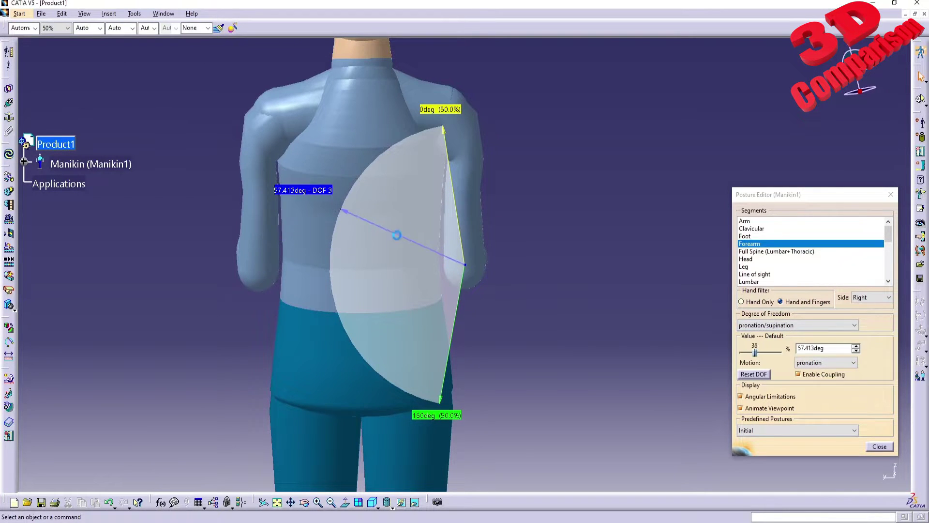
{"action": "middle_click_drag", "start_coordinate": [605, 266], "coordinate": [335, 280]}
{"action": "middle_click_drag", "start_coordinate": [535, 254], "coordinate": [527, 325]}
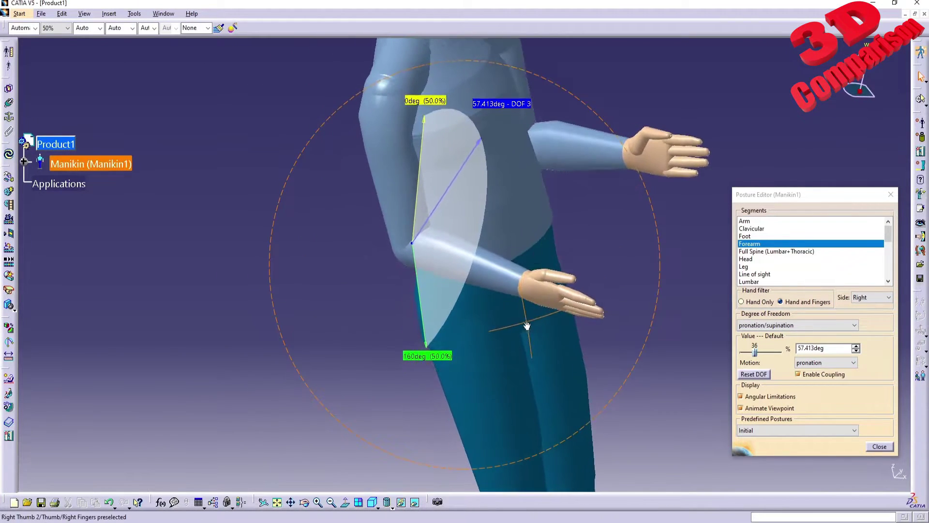
{"action": "mouse_move", "coordinate": [478, 147]}
{"action": "left_mouse_down"}
{"action": "mouse_move", "coordinate": [487, 167]}
{"action": "mouse_move", "coordinate": [467, 259]}
{"action": "mouse_move", "coordinate": [493, 187]}
{"action": "mouse_move", "coordinate": [492, 154]}
{"action": "left_mouse_up"}
{"action": "left_click_drag", "start_coordinate": [457, 120], "coordinate": [457, 141]}
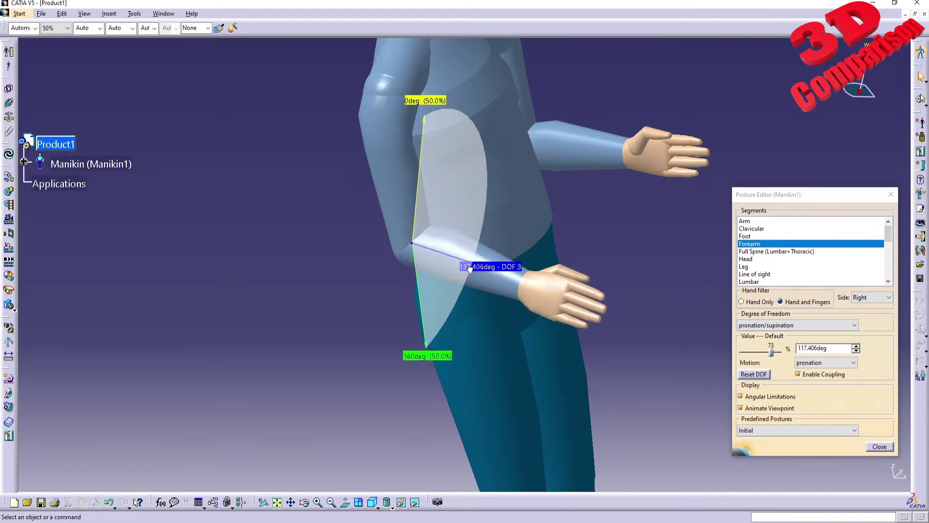
{"action": "left_click", "coordinate": [426, 252]}
{"action": "middle_click_drag", "start_coordinate": [417, 375], "coordinate": [527, 195]}
Swing the right upper arm back to its -60.982deg extension limit
{"action": "left_click", "coordinate": [753, 325]}
{"action": "left_click", "coordinate": [768, 337]}
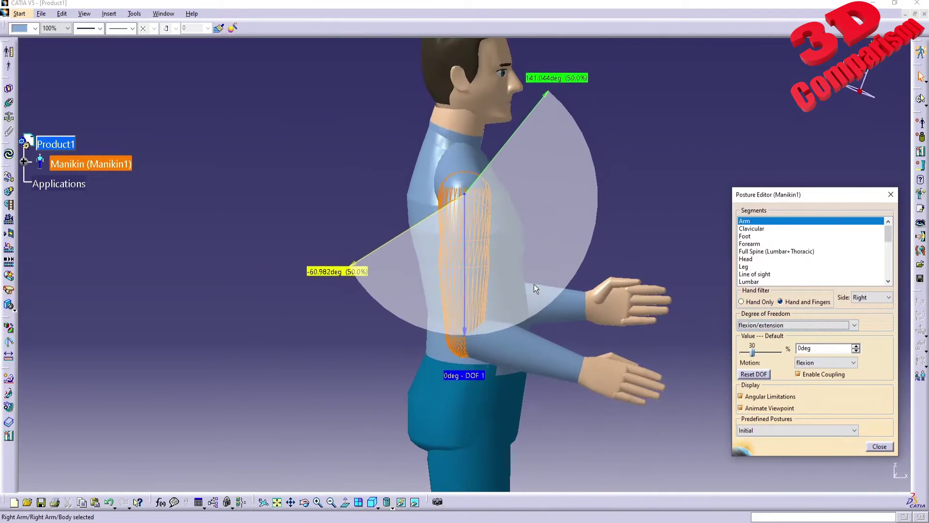
{"action": "left_click_drag", "start_coordinate": [469, 328], "coordinate": [537, 77]}
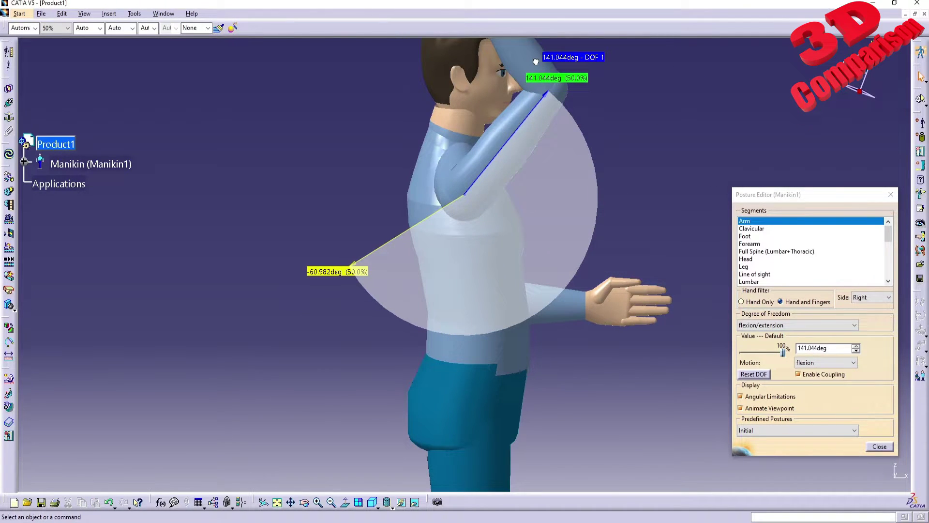
{"action": "left_click_drag", "start_coordinate": [536, 61], "coordinate": [270, 307]}
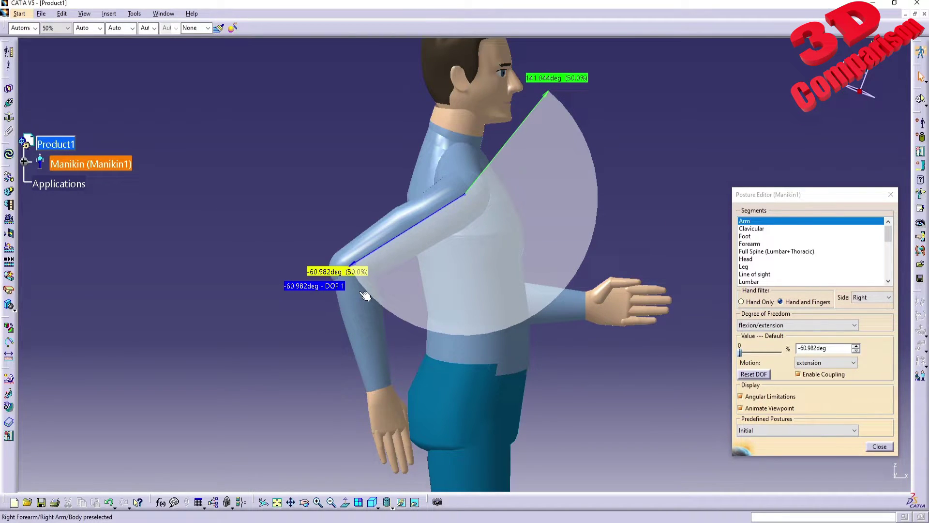
{"action": "left_click", "coordinate": [799, 326]}
Abduct the right arm about 77deg, set -4.791deg lateral rotation, then select the right clavicle
{"action": "left_click", "coordinate": [786, 344]}
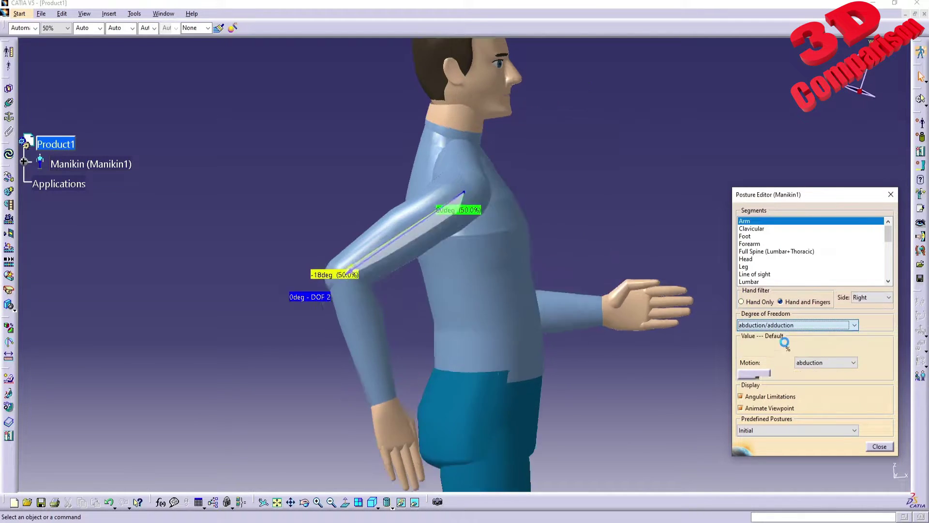
{"action": "left_click_drag", "start_coordinate": [456, 333], "coordinate": [358, 130]}
{"action": "left_click", "coordinate": [770, 325]}
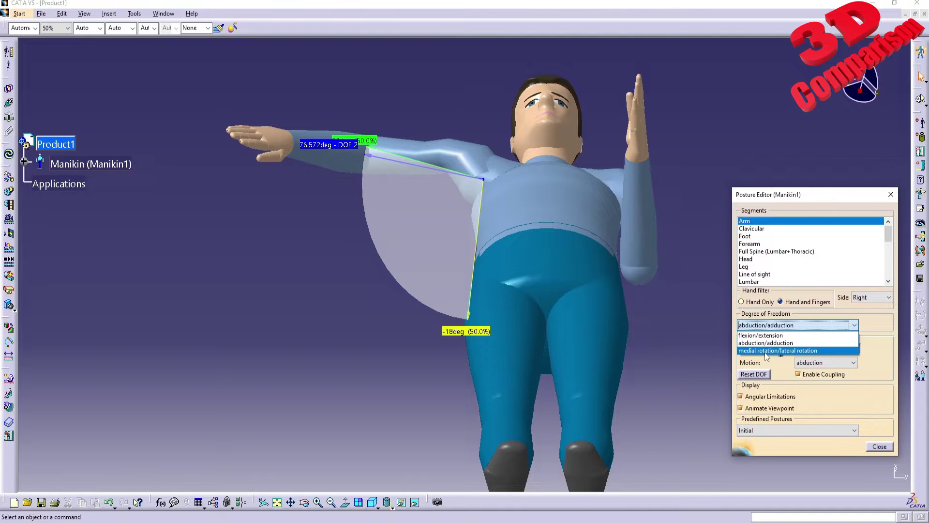
{"action": "left_click", "coordinate": [775, 350]}
{"action": "left_click_drag", "start_coordinate": [396, 385], "coordinate": [555, 294]}
{"action": "middle_click_drag", "start_coordinate": [441, 293], "coordinate": [412, 337]}
{"action": "middle_click_drag", "start_coordinate": [305, 316], "coordinate": [398, 445]}
{"action": "middle_click_drag", "start_coordinate": [355, 392], "coordinate": [453, 316]}
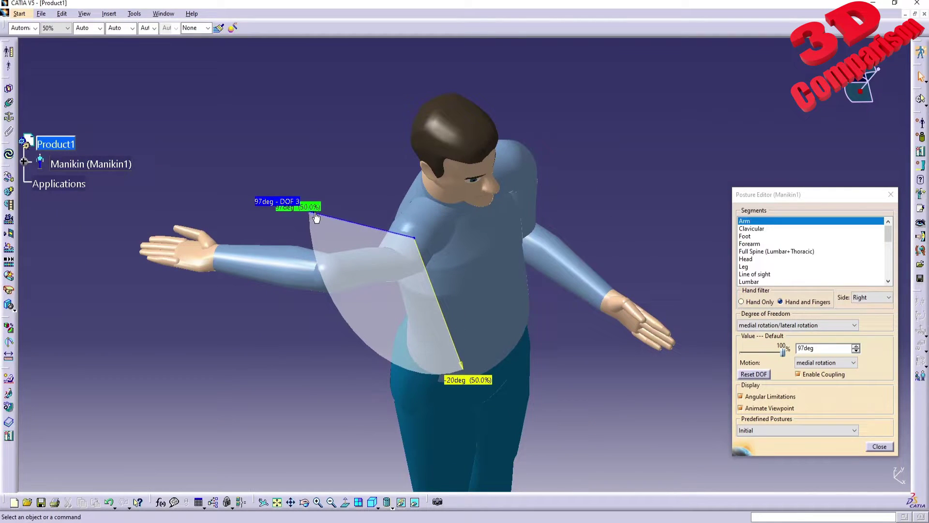
{"action": "middle_click_drag", "start_coordinate": [416, 350], "coordinate": [401, 216]}
{"action": "left_click_drag", "start_coordinate": [326, 235], "coordinate": [397, 367]}
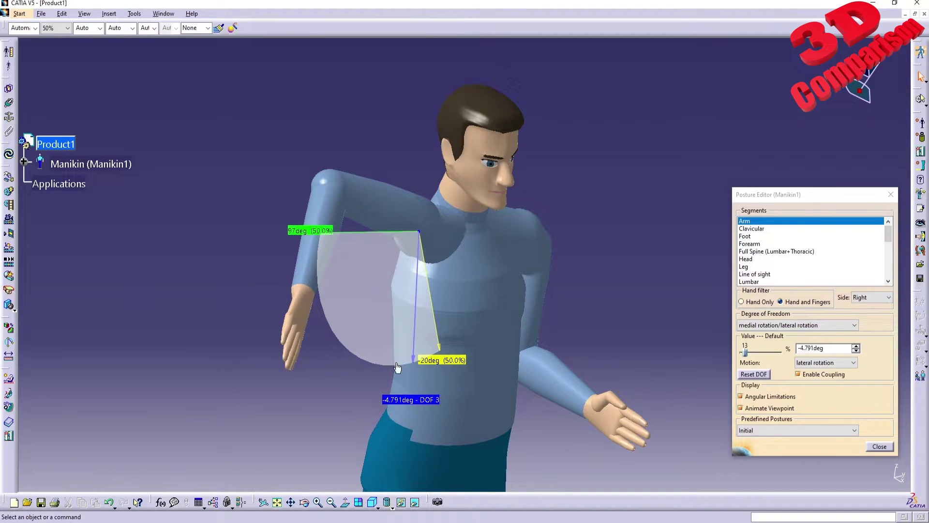
{"action": "left_click", "coordinate": [452, 235]}
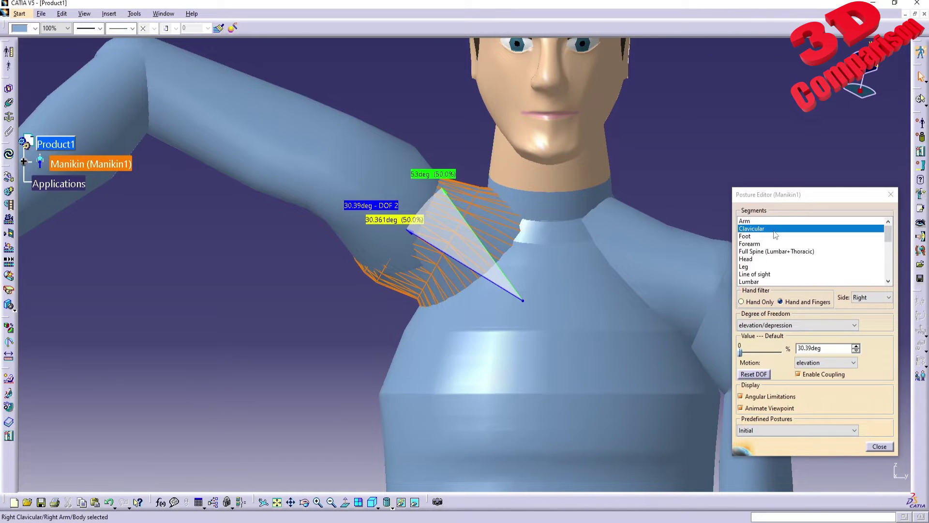
Raise the right clavicle to 31.68deg elevation and choose its flexion/extension motion
{"action": "left_click_drag", "start_coordinate": [410, 236], "coordinate": [427, 245]}
{"action": "left_click", "coordinate": [751, 328]}
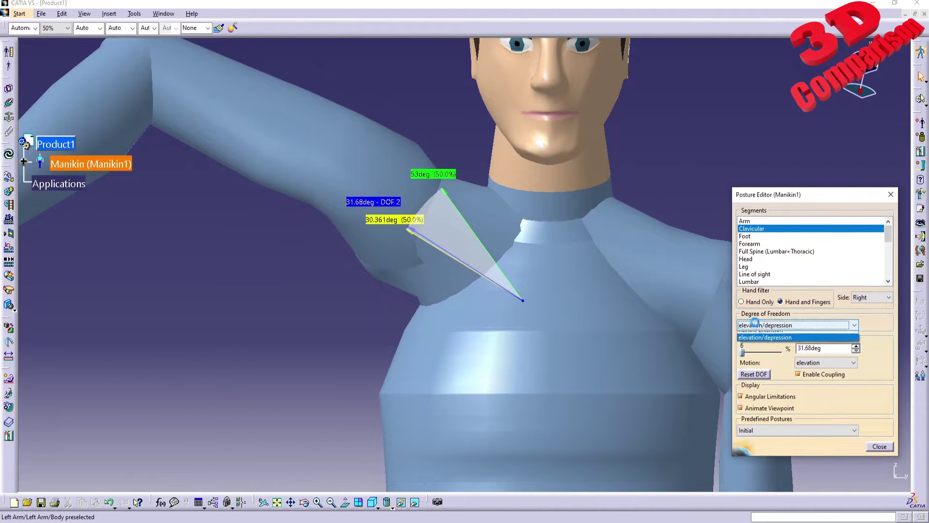
{"action": "left_click", "coordinate": [762, 333]}
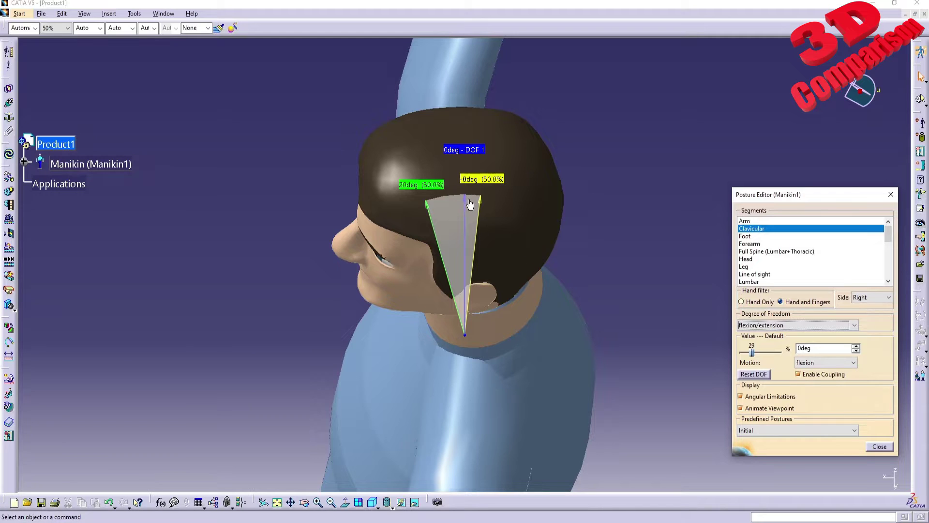
Flex the right clavicle forward to 20deg and select the head
{"action": "left_click_drag", "start_coordinate": [466, 206], "coordinate": [457, 121]}
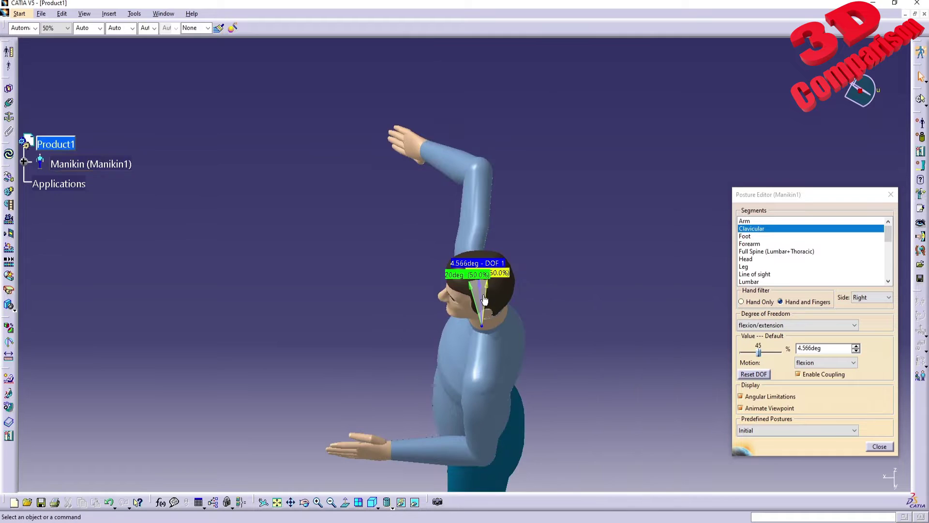
{"action": "mouse_move", "coordinate": [481, 287]}
{"action": "left_mouse_down"}
{"action": "mouse_move", "coordinate": [491, 286]}
{"action": "mouse_move", "coordinate": [470, 290]}
{"action": "left_mouse_up"}
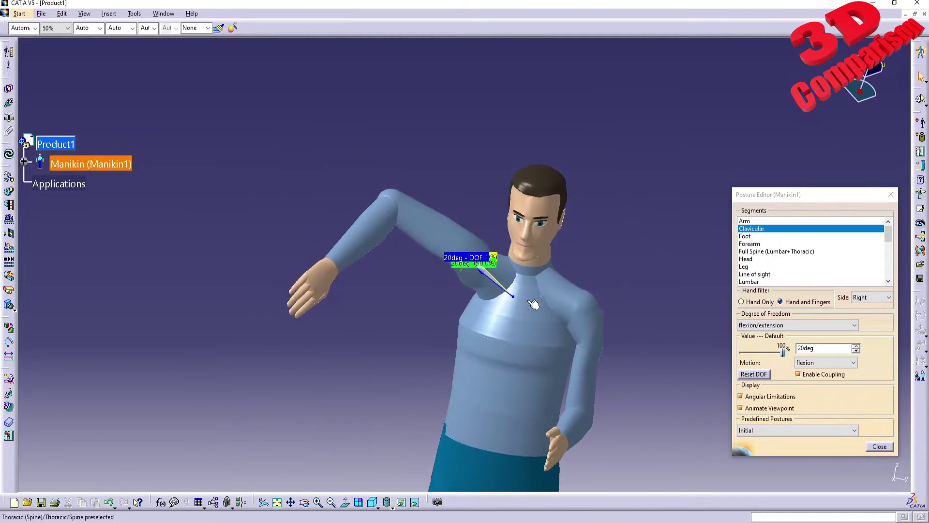
{"action": "left_click", "coordinate": [517, 270]}
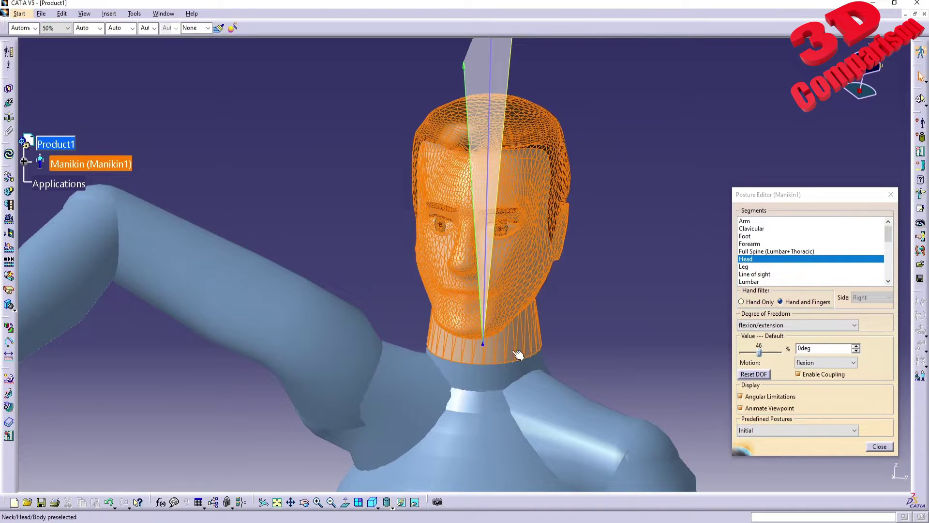
Tilt the head back to its -20.272deg extension limit
{"action": "left_click", "coordinate": [767, 329]}
{"action": "left_click", "coordinate": [770, 329]}
{"action": "left_click", "coordinate": [769, 331]}
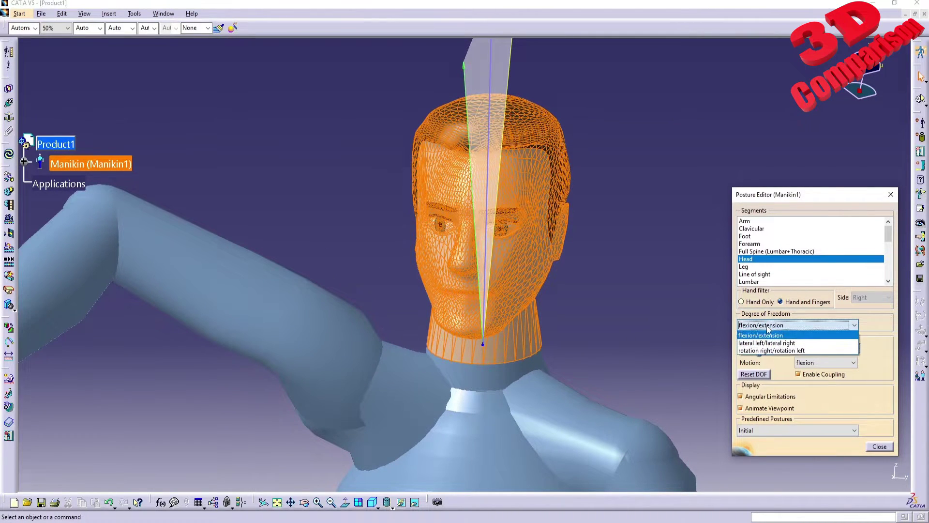
{"action": "left_click", "coordinate": [763, 336]}
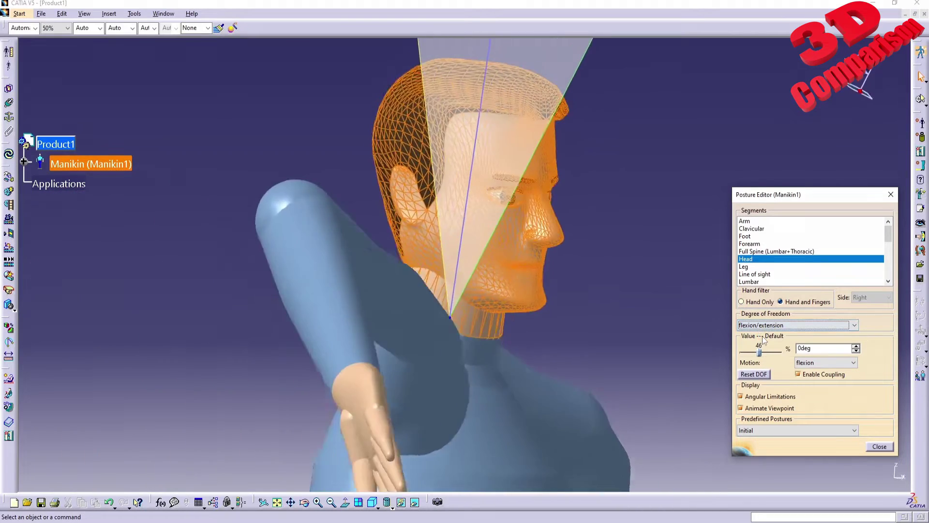
{"action": "middle_click_drag", "start_coordinate": [582, 255], "coordinate": [563, 273]}
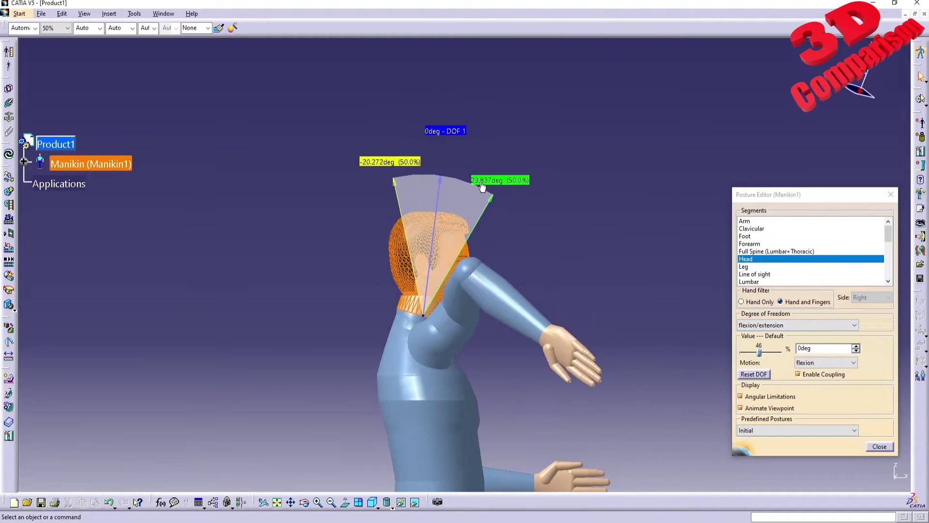
{"action": "left_click_drag", "start_coordinate": [445, 189], "coordinate": [493, 308]}
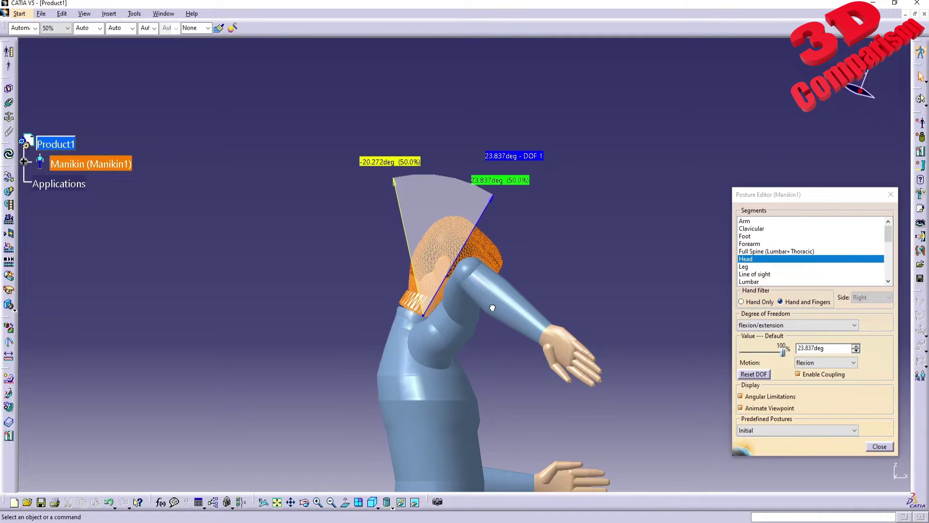
{"action": "left_click_drag", "start_coordinate": [493, 308], "coordinate": [405, 153]}
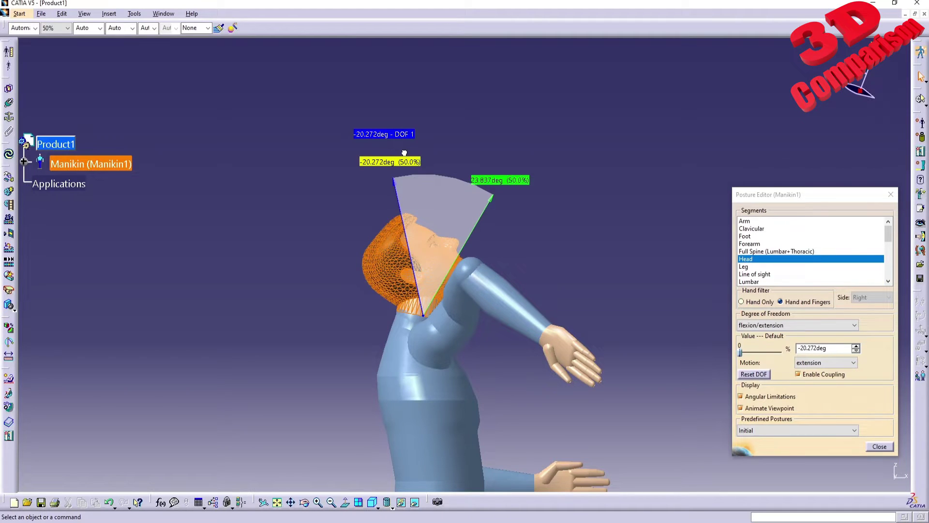
Tilt the head slightly sideways, then bring it nearly upright at -2.924deg extension
{"action": "left_click", "coordinate": [775, 325]}
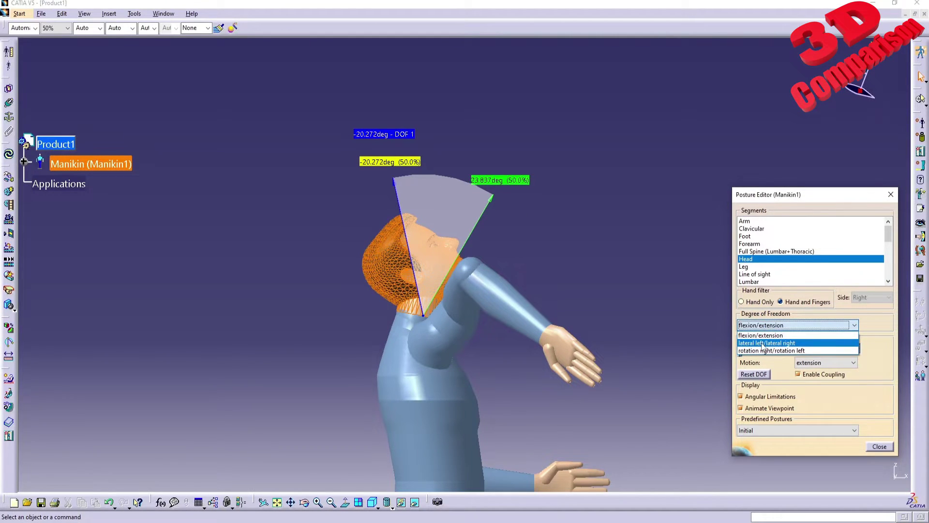
{"action": "left_click", "coordinate": [764, 344]}
{"action": "mouse_move", "coordinate": [465, 141]}
{"action": "left_mouse_down"}
{"action": "mouse_move", "coordinate": [499, 140]}
{"action": "mouse_move", "coordinate": [430, 142]}
{"action": "mouse_move", "coordinate": [468, 145]}
{"action": "left_mouse_up"}
{"action": "left_click", "coordinate": [761, 325]}
{"action": "left_click", "coordinate": [763, 336]}
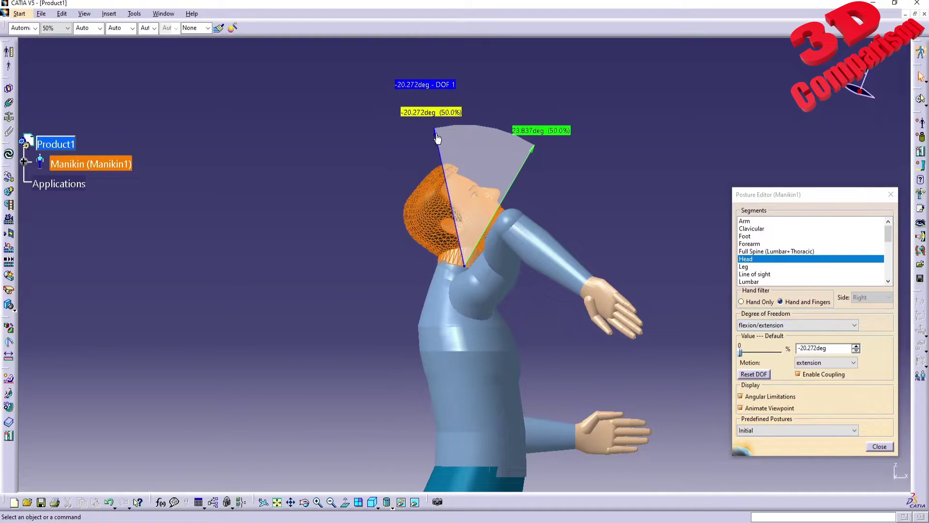
{"action": "left_click_drag", "start_coordinate": [740, 352], "coordinate": [756, 351]}
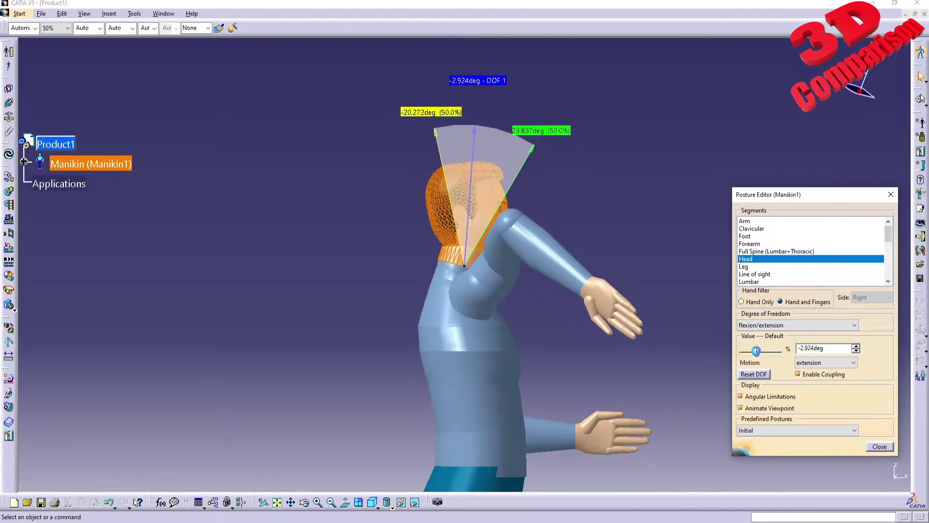
Tilt the head sideways to -18.812deg and turn it to 10.448deg rotation right
{"action": "left_click", "coordinate": [775, 325]}
{"action": "left_click", "coordinate": [765, 342]}
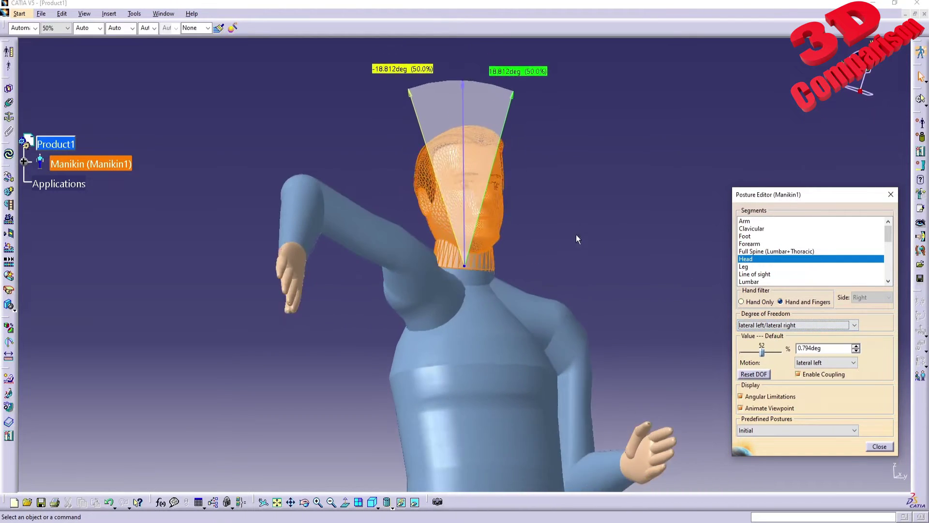
{"action": "mouse_move", "coordinate": [470, 137]}
{"action": "left_mouse_down"}
{"action": "mouse_move", "coordinate": [508, 121]}
{"action": "mouse_move", "coordinate": [410, 129]}
{"action": "mouse_move", "coordinate": [518, 138]}
{"action": "mouse_move", "coordinate": [407, 133]}
{"action": "mouse_move", "coordinate": [522, 145]}
{"action": "mouse_move", "coordinate": [484, 133]}
{"action": "left_mouse_up"}
{"action": "left_click", "coordinate": [794, 325]}
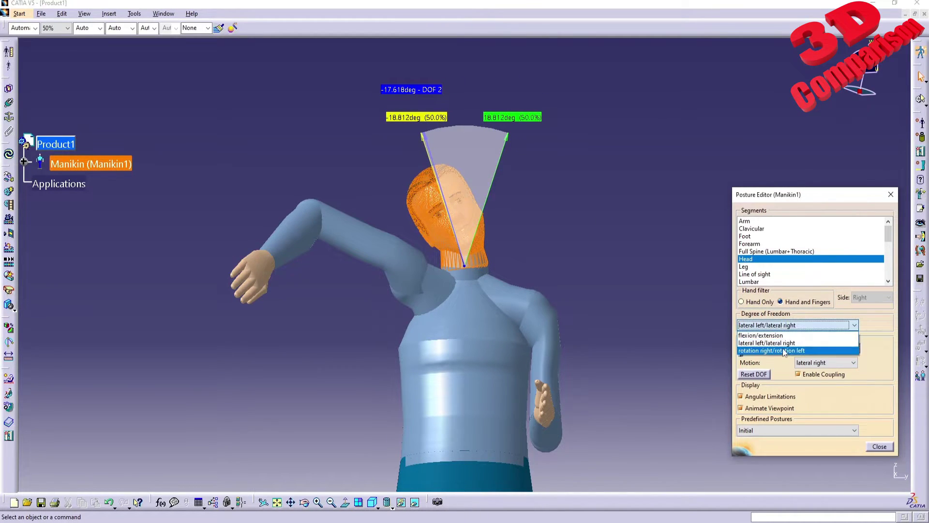
{"action": "left_click", "coordinate": [783, 348]}
{"action": "left_click_drag", "start_coordinate": [559, 365], "coordinate": [499, 356]}
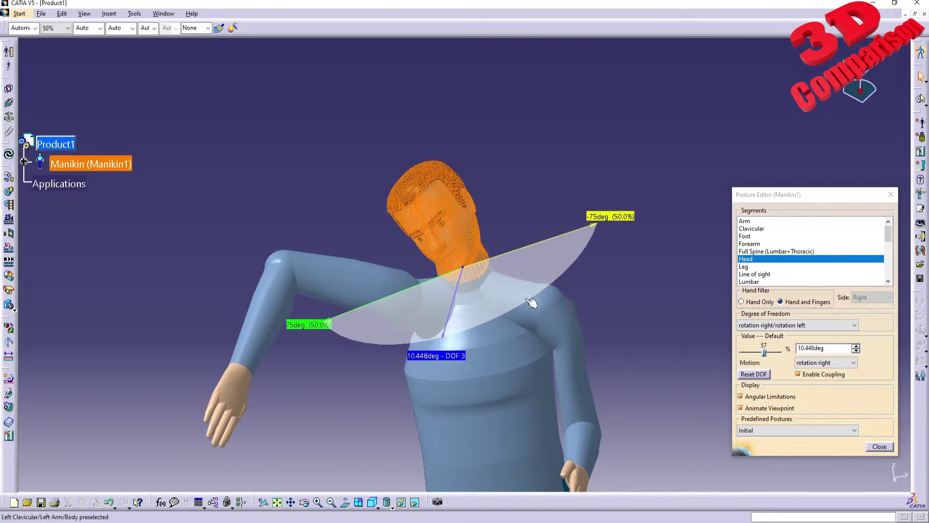
Select the manikin's thoracic spine and view it from the front
{"action": "middle_click_drag", "start_coordinate": [576, 415], "coordinate": [512, 216]}
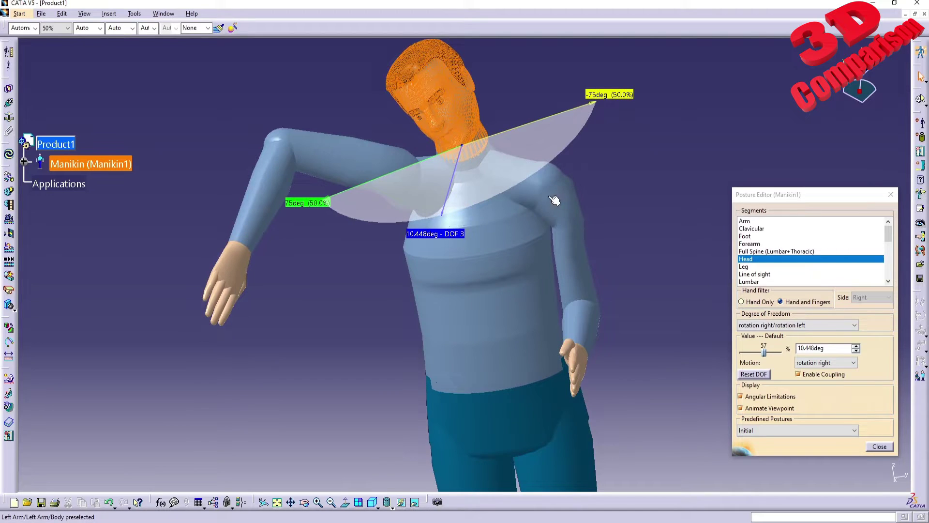
{"action": "left_click", "coordinate": [512, 249]}
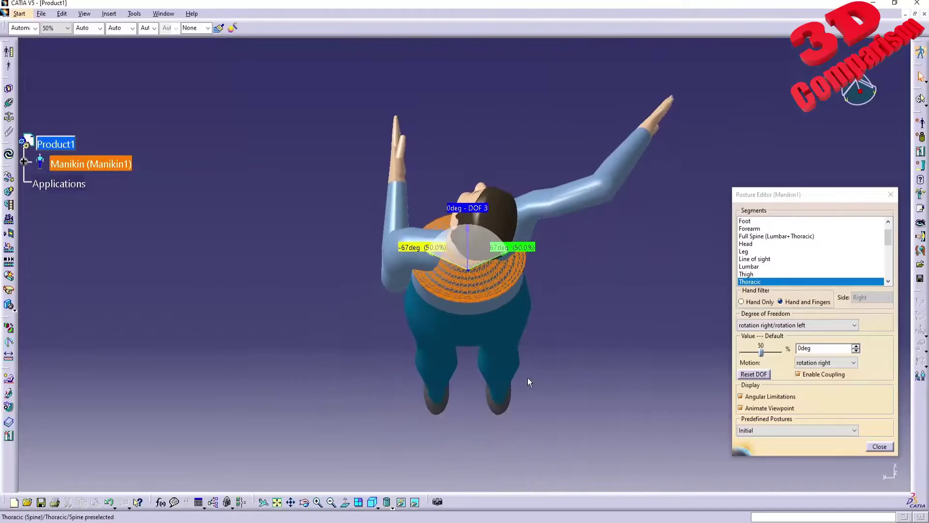
{"action": "middle_click_drag", "start_coordinate": [528, 379], "coordinate": [495, 349]}
Bend the thoracic spine slightly back and lean it sideways
{"action": "left_click", "coordinate": [792, 329]}
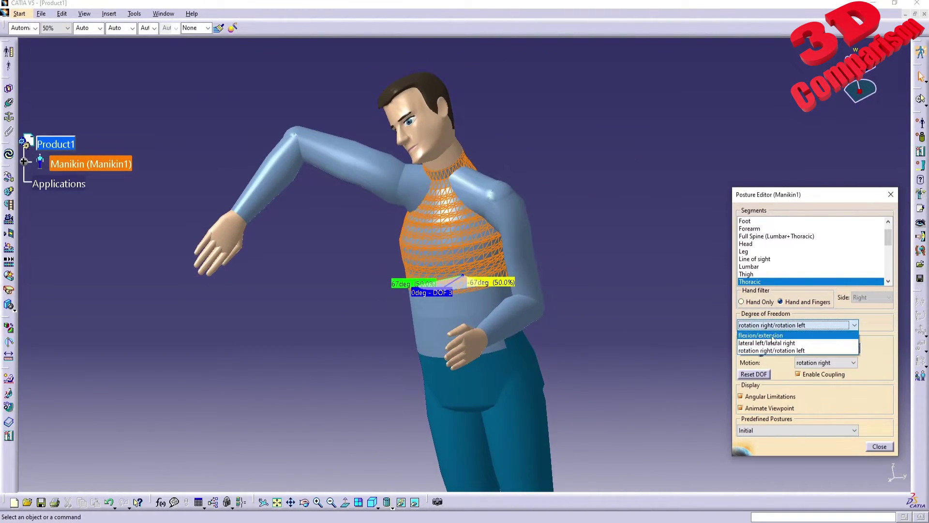
{"action": "left_click", "coordinate": [774, 333]}
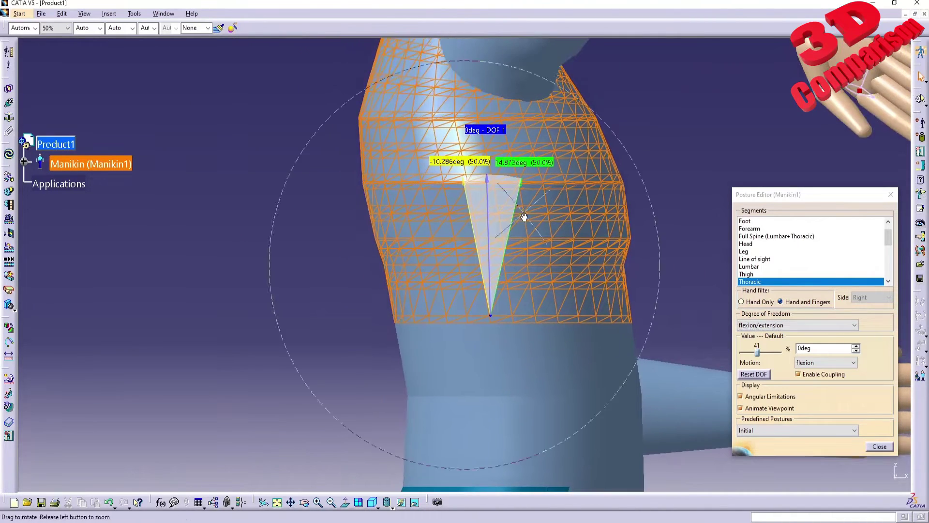
{"action": "mouse_move", "coordinate": [473, 241]}
{"action": "left_mouse_down"}
{"action": "mouse_move", "coordinate": [496, 257]}
{"action": "mouse_move", "coordinate": [458, 237]}
{"action": "left_mouse_up"}
{"action": "left_click", "coordinate": [794, 330]}
{"action": "left_click", "coordinate": [796, 325]}
{"action": "left_click", "coordinate": [774, 341]}
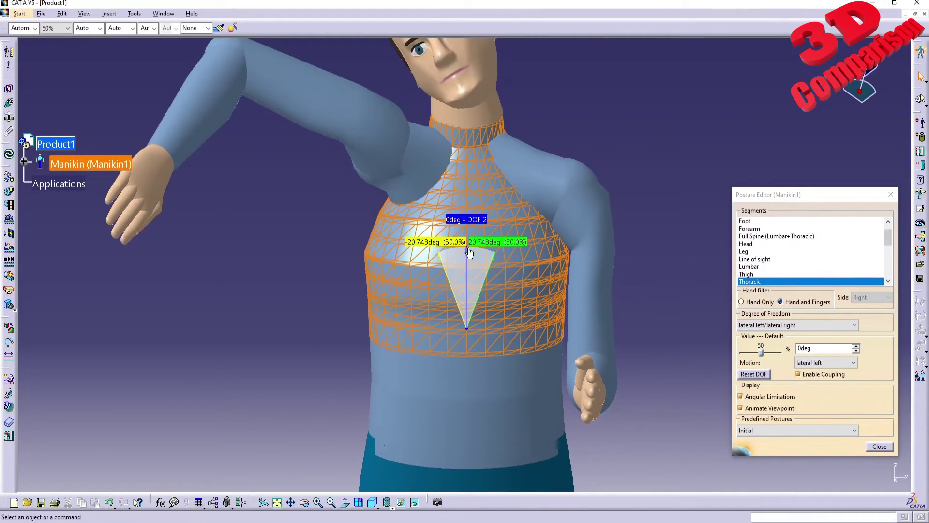
{"action": "left_click_drag", "start_coordinate": [467, 250], "coordinate": [458, 253]}
Twist the thoracic spine to 37.36deg rotation right and select the Lumbar segment
{"action": "left_click", "coordinate": [762, 325]}
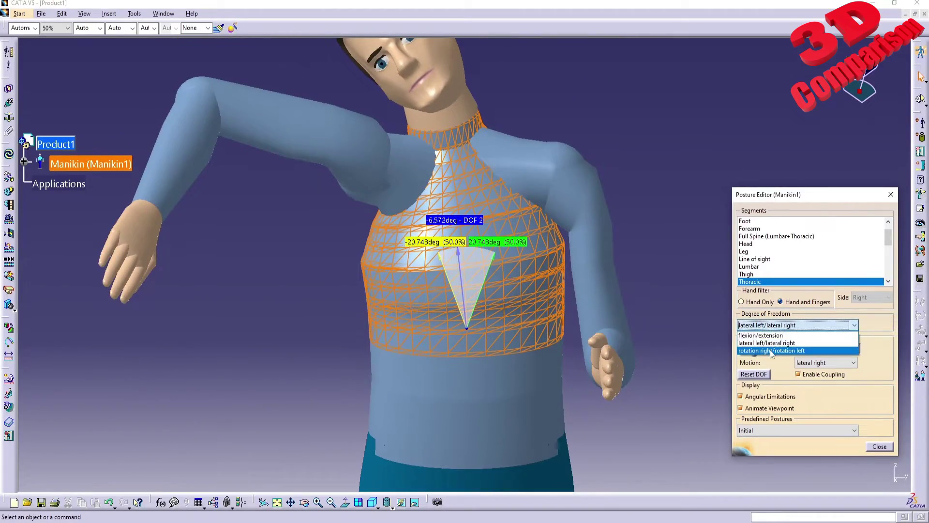
{"action": "left_click", "coordinate": [772, 351]}
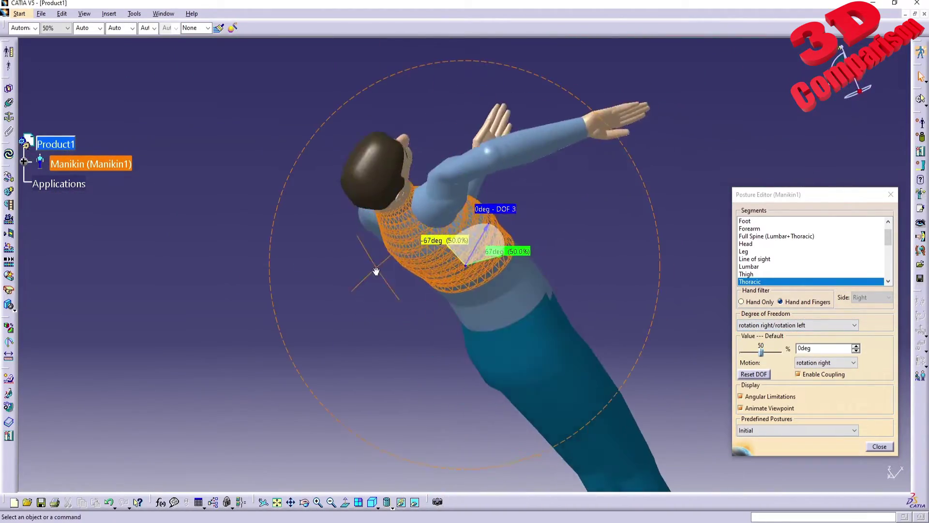
{"action": "left_click_drag", "start_coordinate": [490, 233], "coordinate": [576, 292]}
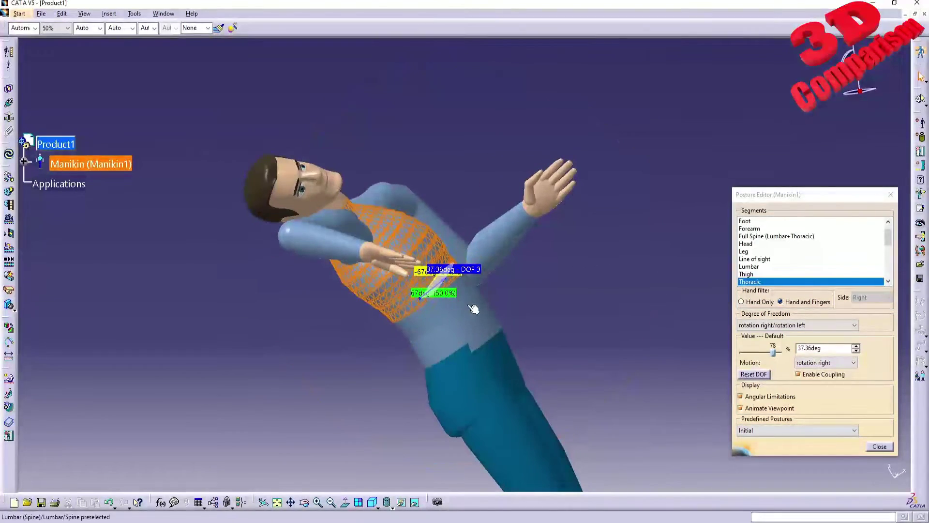
{"action": "left_click", "coordinate": [471, 303]}
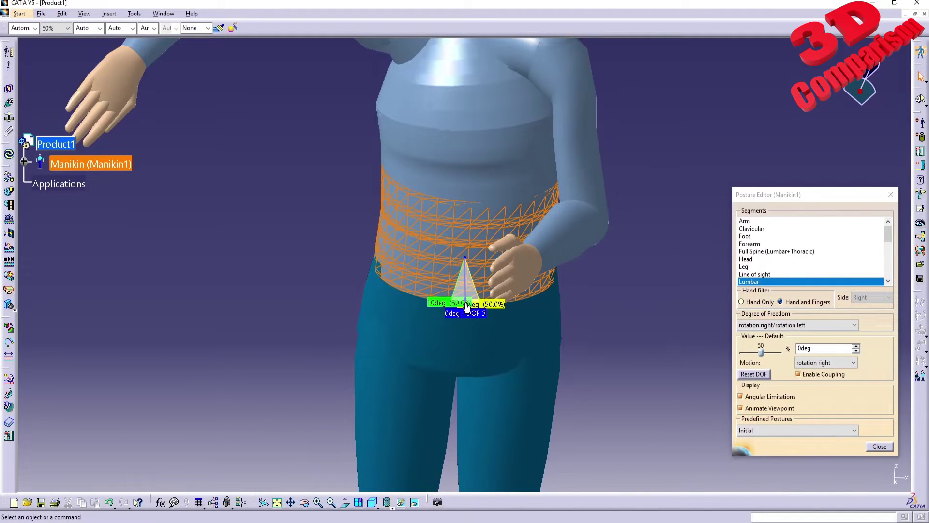
Turn the lumbar to -10deg and flex it forward about 11deg
{"action": "left_click_drag", "start_coordinate": [457, 304], "coordinate": [506, 315]}
{"action": "left_click", "coordinate": [790, 326]}
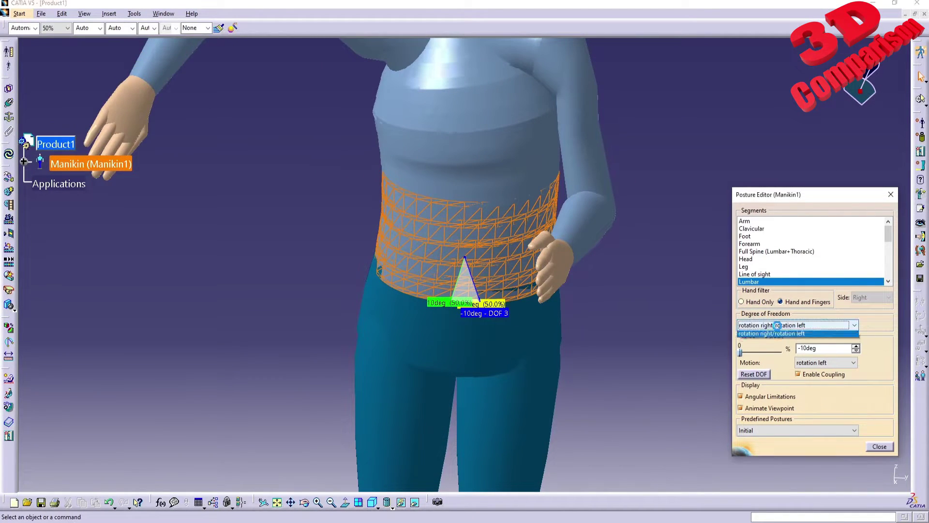
{"action": "left_click", "coordinate": [786, 336]}
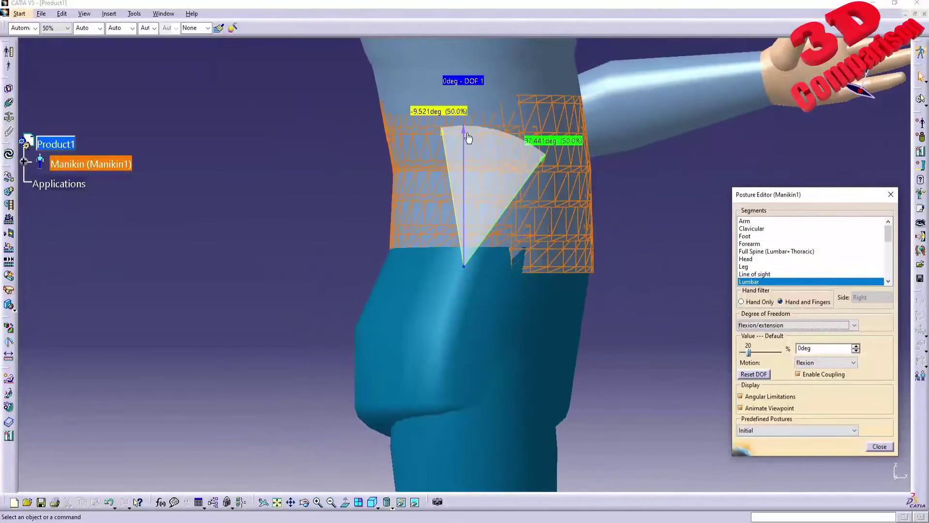
{"action": "left_click_drag", "start_coordinate": [491, 159], "coordinate": [469, 146]}
Lean the lumbar 7.398deg sideways and select the full spine
{"action": "left_click", "coordinate": [775, 325]}
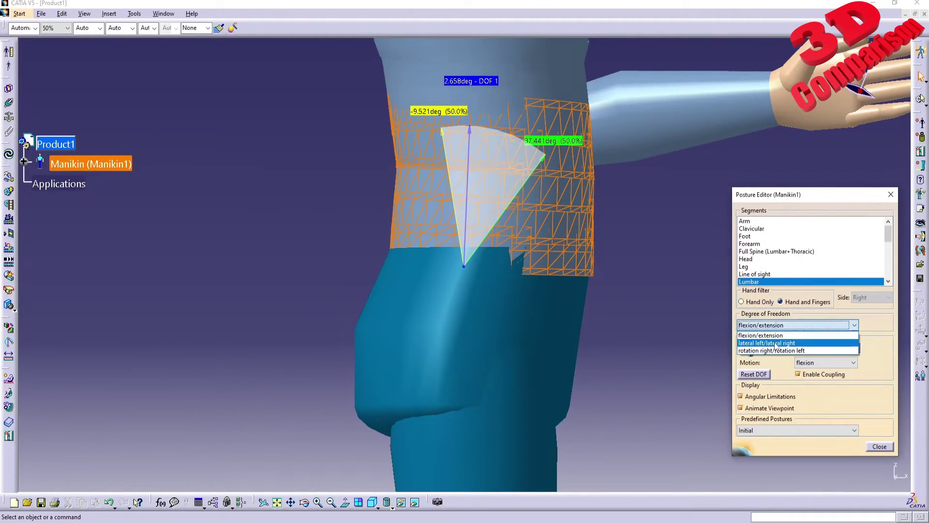
{"action": "left_click", "coordinate": [767, 342]}
{"action": "left_click_drag", "start_coordinate": [463, 147], "coordinate": [483, 272]}
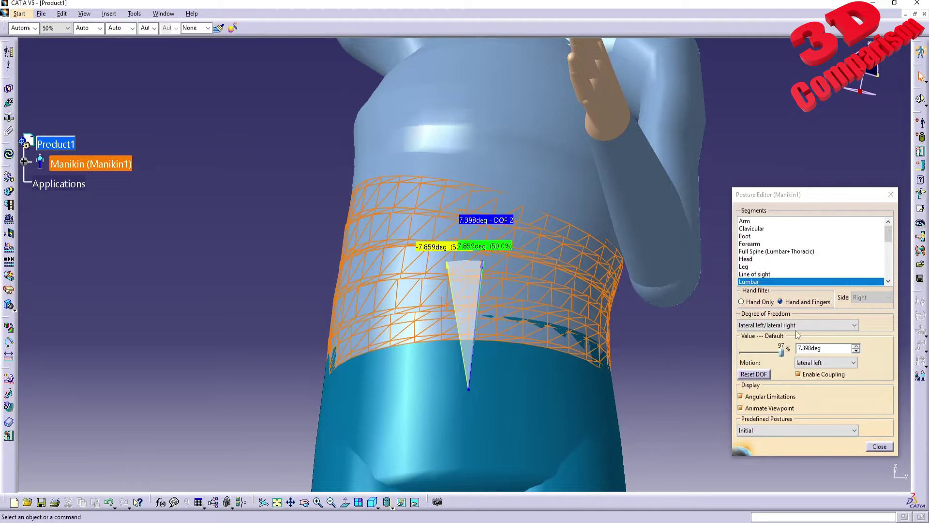
{"action": "left_click", "coordinate": [540, 366]}
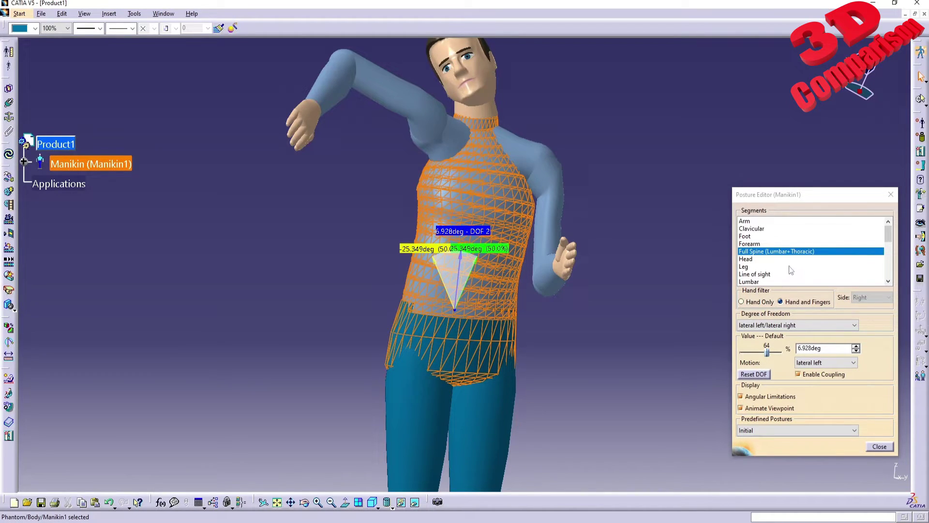
Select Full Spine (Lumbar+Thoracic), bend it sideways and twist it back and forth
{"action": "left_click", "coordinate": [448, 256]}
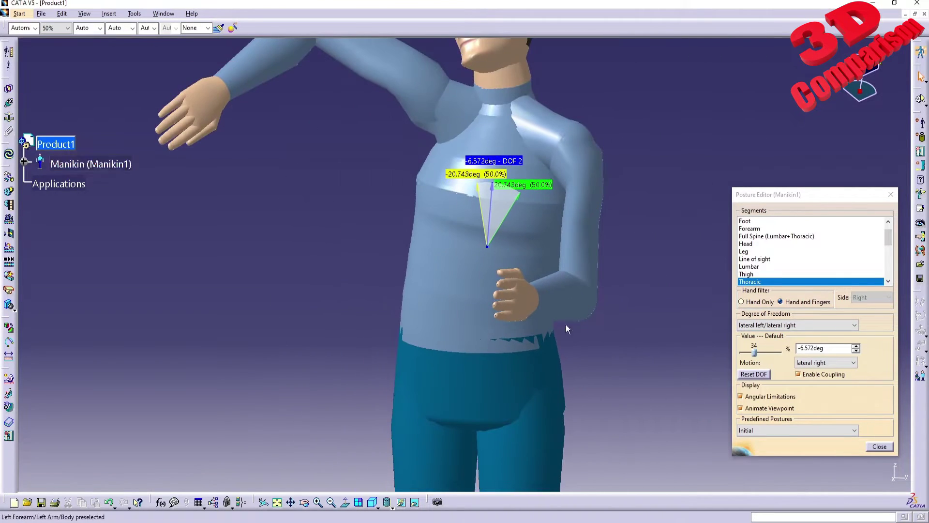
{"action": "left_click", "coordinate": [810, 237]}
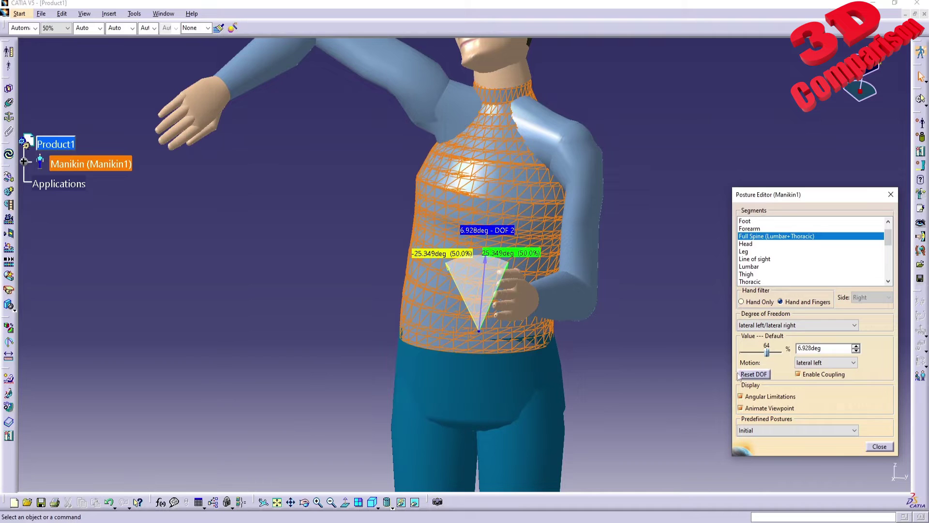
{"action": "mouse_move", "coordinate": [768, 352]}
{"action": "left_mouse_down"}
{"action": "mouse_move", "coordinate": [747, 353]}
{"action": "mouse_move", "coordinate": [788, 353]}
{"action": "mouse_move", "coordinate": [741, 352]}
{"action": "mouse_move", "coordinate": [774, 352]}
{"action": "left_mouse_up"}
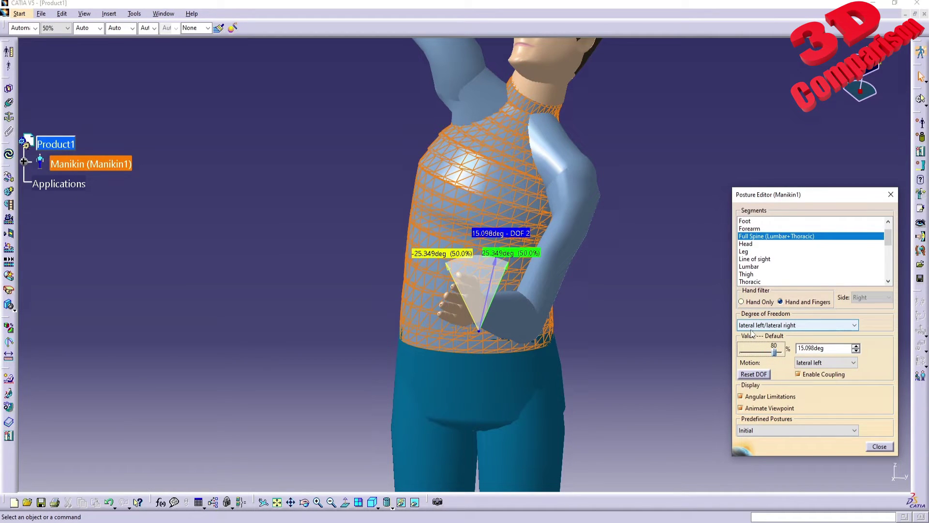
{"action": "left_click", "coordinate": [785, 328]}
{"action": "left_click", "coordinate": [775, 352]}
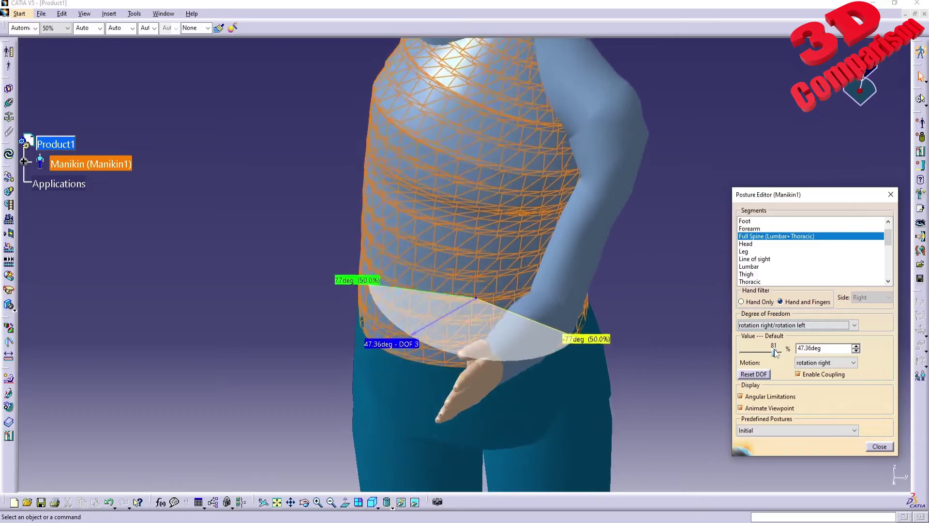
{"action": "mouse_move", "coordinate": [774, 352]}
{"action": "left_mouse_down"}
{"action": "mouse_move", "coordinate": [743, 353]}
{"action": "mouse_move", "coordinate": [776, 352]}
{"action": "mouse_move", "coordinate": [758, 352]}
{"action": "left_mouse_up"}
Extend the full spine to -19.544deg so the manikin leans backward
{"action": "left_click", "coordinate": [781, 327]}
{"action": "left_click", "coordinate": [771, 336]}
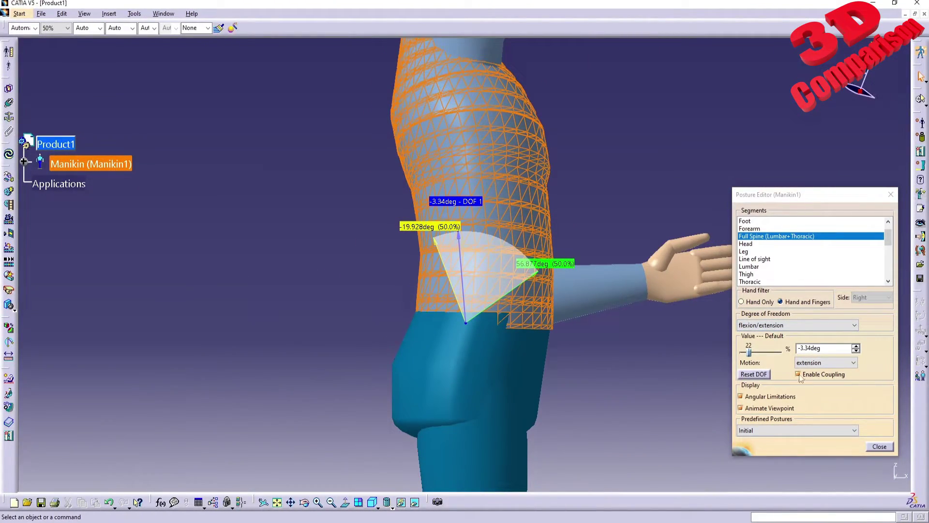
{"action": "left_click_drag", "start_coordinate": [749, 353], "coordinate": [782, 356]}
{"action": "middle_click_drag", "start_coordinate": [610, 300], "coordinate": [695, 292]}
{"action": "left_click_drag", "start_coordinate": [784, 356], "coordinate": [731, 346]}
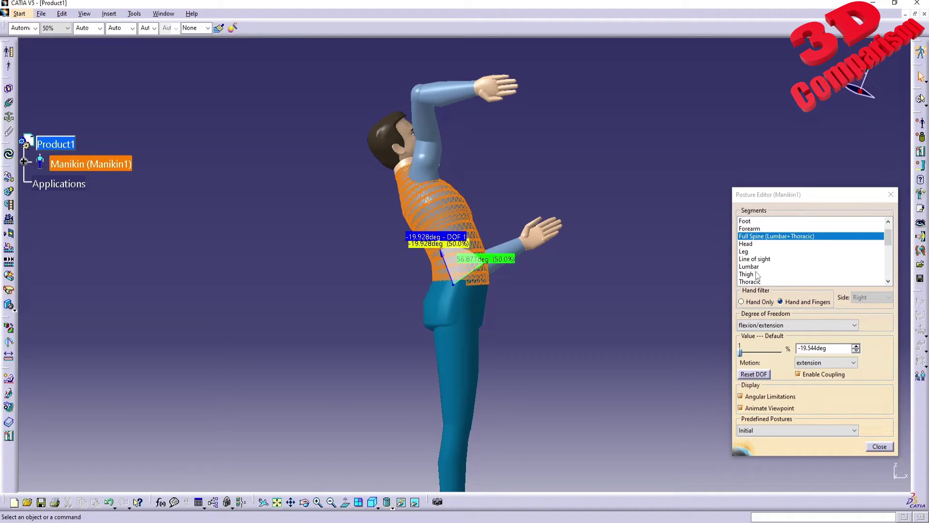
Select the right thigh and flex it forward to about 50deg
{"action": "left_click", "coordinate": [455, 314]}
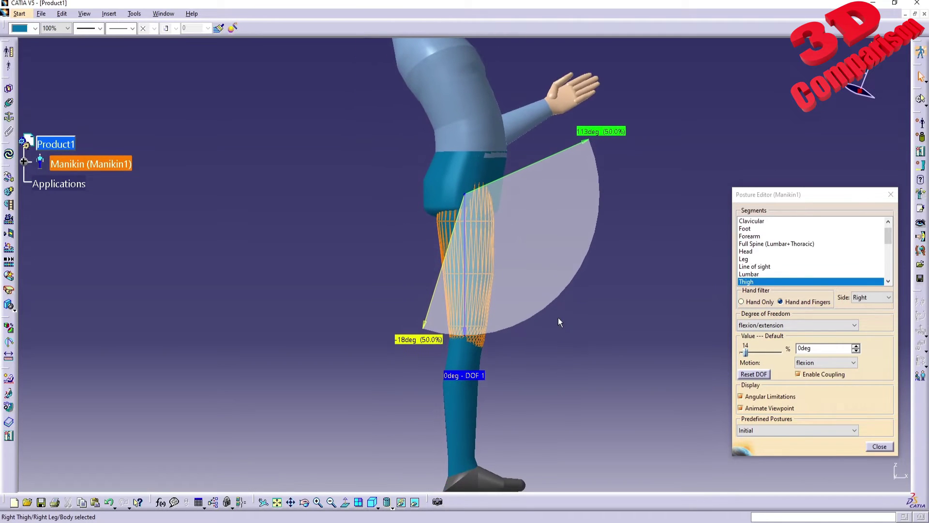
{"action": "left_click", "coordinate": [785, 325]}
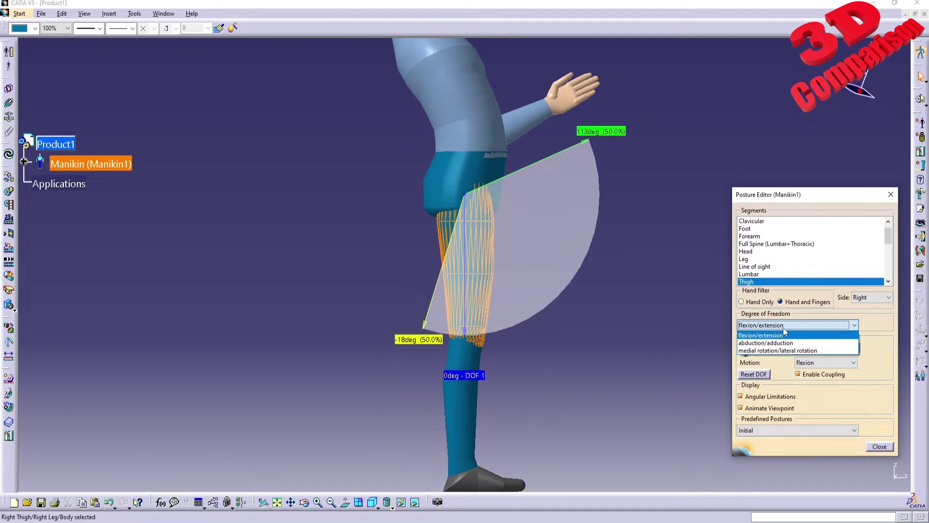
{"action": "left_click", "coordinate": [661, 347]}
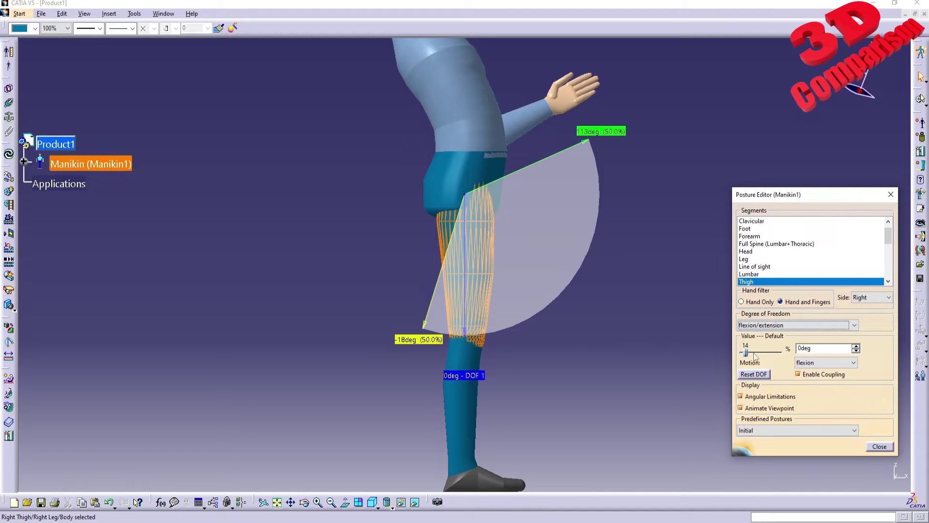
{"action": "left_click_drag", "start_coordinate": [747, 354], "coordinate": [763, 352]}
Abduct the right thigh out to 45deg, then bring it back to about 7deg
{"action": "left_click", "coordinate": [773, 326]}
{"action": "left_click", "coordinate": [771, 340]}
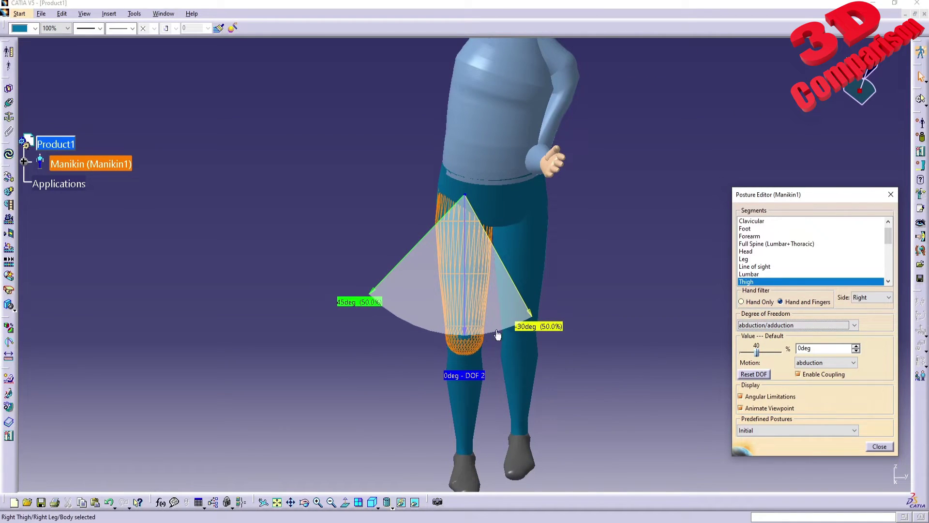
{"action": "left_click_drag", "start_coordinate": [468, 332], "coordinate": [420, 316]}
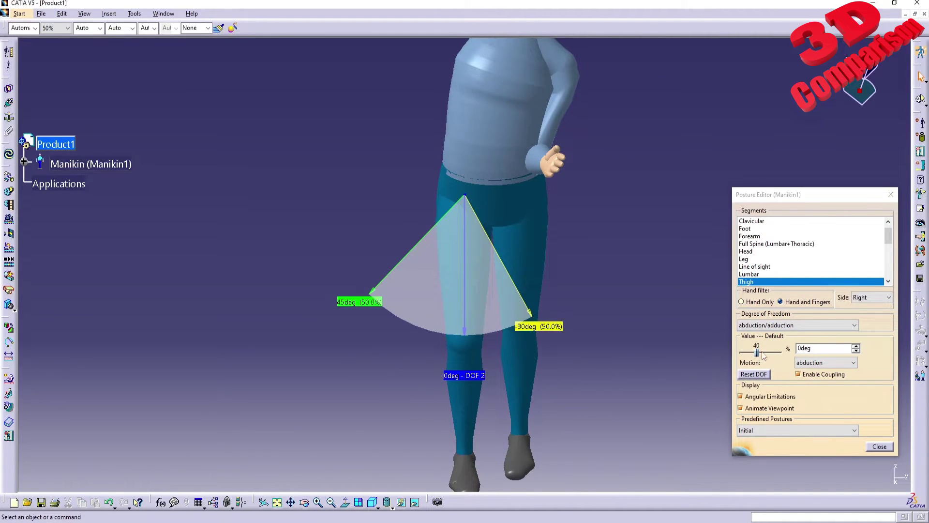
{"action": "left_click_drag", "start_coordinate": [757, 352], "coordinate": [784, 353]}
{"action": "left_click", "coordinate": [754, 374]}
Set the right thigh's medial/lateral rotation to -16.686deg
{"action": "left_click", "coordinate": [794, 325]}
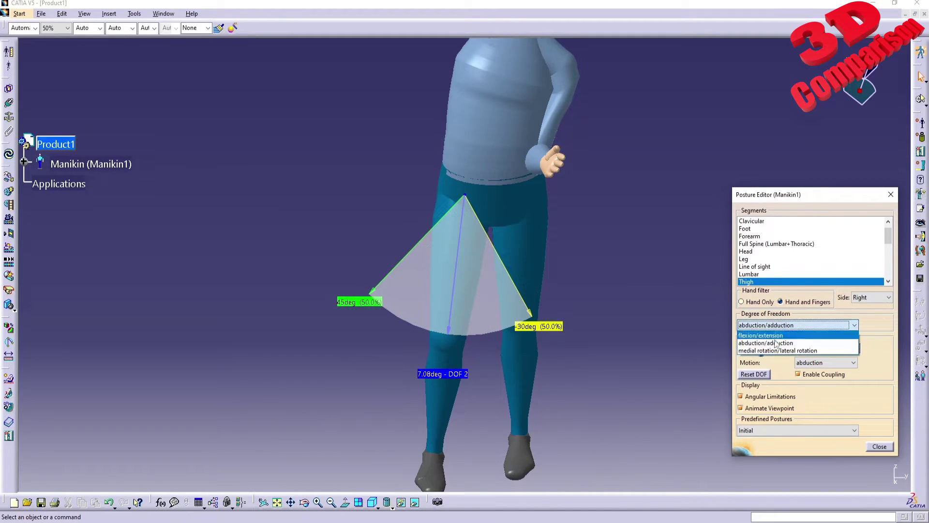
{"action": "left_click", "coordinate": [770, 351]}
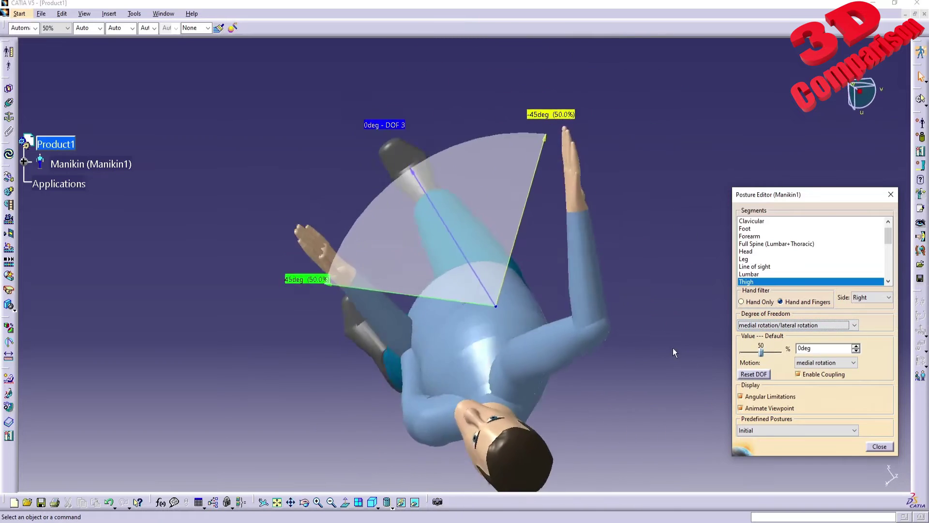
{"action": "left_click_drag", "start_coordinate": [759, 351], "coordinate": [775, 351]}
{"action": "middle_click_drag", "start_coordinate": [506, 304], "coordinate": [642, 339]}
{"action": "middle_click_drag", "start_coordinate": [476, 290], "coordinate": [462, 392]}
{"action": "middle_click_drag", "start_coordinate": [481, 251], "coordinate": [454, 268]}
{"action": "left_click_drag", "start_coordinate": [773, 354], "coordinate": [753, 351]}
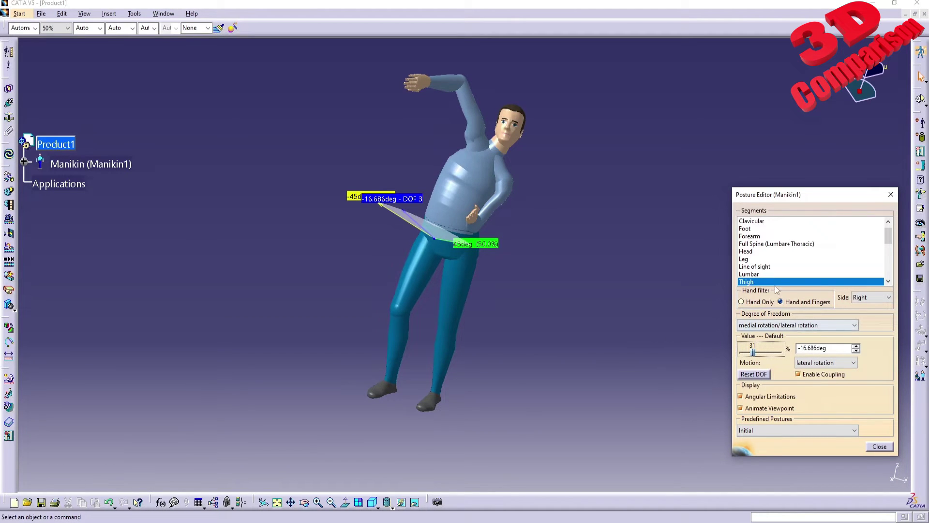
Select the right lower leg and bend the knee using flexion/extension
{"action": "left_click", "coordinate": [401, 325]}
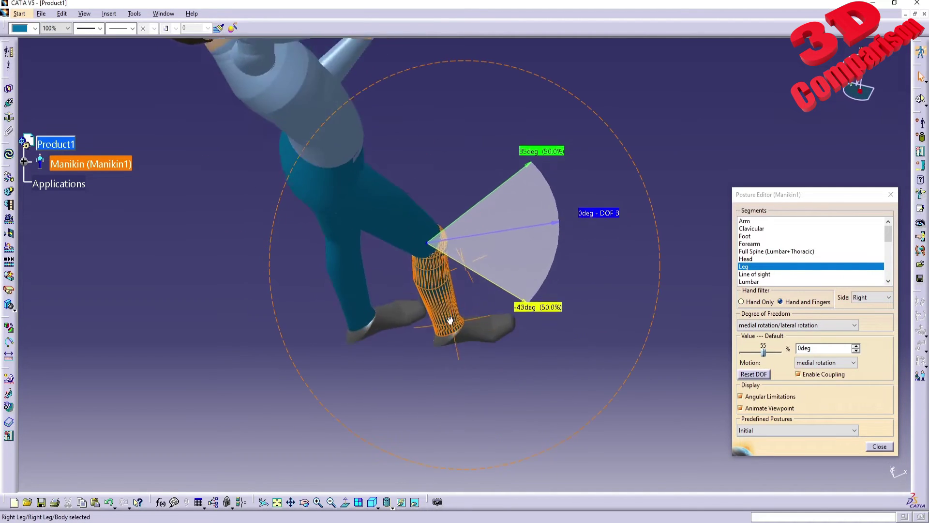
{"action": "left_click", "coordinate": [784, 324]}
{"action": "left_click", "coordinate": [764, 335]}
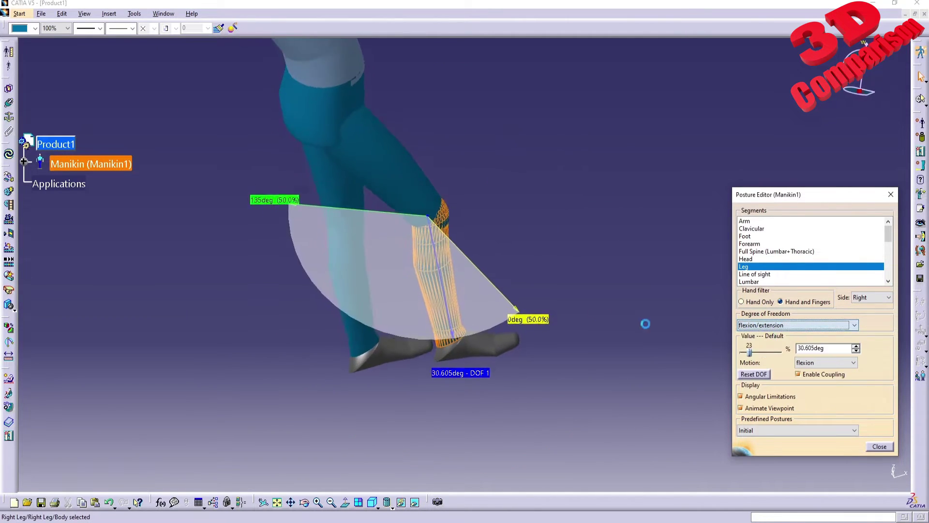
{"action": "mouse_move", "coordinate": [750, 354]}
{"action": "left_mouse_down"}
{"action": "mouse_move", "coordinate": [798, 357]}
{"action": "mouse_move", "coordinate": [722, 350]}
{"action": "mouse_move", "coordinate": [793, 361]}
{"action": "mouse_move", "coordinate": [750, 352]}
{"action": "left_mouse_up"}
Set the lower leg's medial/lateral rotation to -23.718deg, then select the right foot
{"action": "left_click", "coordinate": [778, 326]}
{"action": "left_click", "coordinate": [777, 343]}
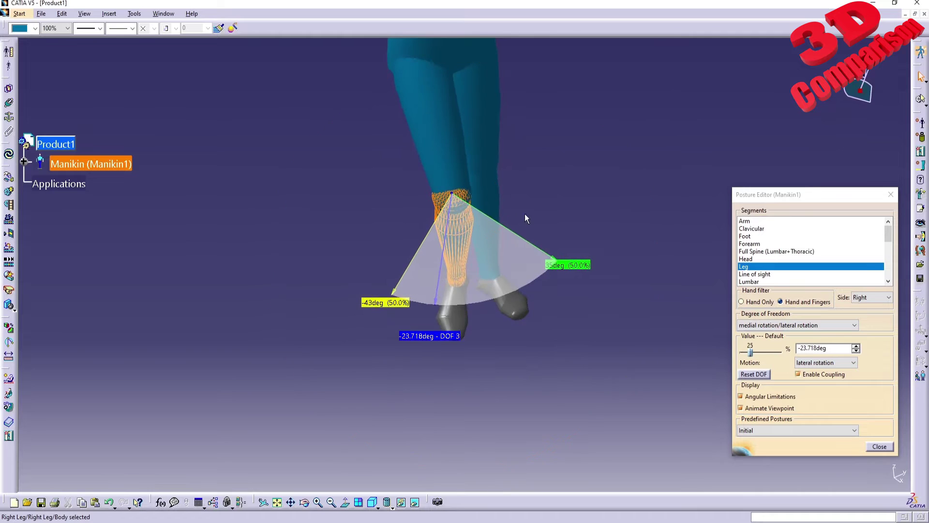
{"action": "middle_click_drag", "start_coordinate": [455, 293], "coordinate": [444, 227]}
{"action": "left_click", "coordinate": [468, 301]}
{"action": "middle_click_drag", "start_coordinate": [431, 302], "coordinate": [604, 228]}
{"action": "left_click", "coordinate": [379, 299]}
{"action": "left_click", "coordinate": [376, 295]}
{"action": "left_click", "coordinate": [375, 295]}
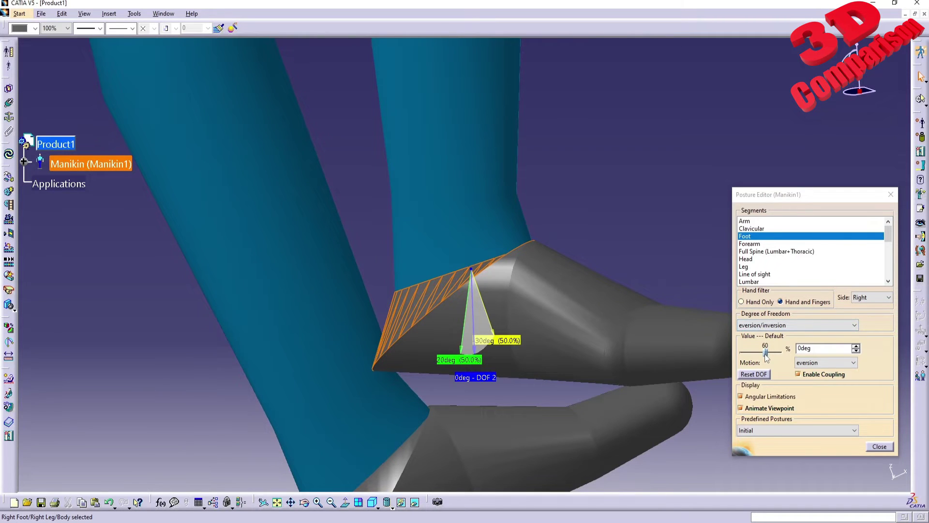
Roll the right foot into eversion and tilt it slightly into plantar flexion
{"action": "mouse_move", "coordinate": [767, 354]}
{"action": "left_mouse_down"}
{"action": "mouse_move", "coordinate": [742, 349]}
{"action": "mouse_move", "coordinate": [778, 352]}
{"action": "left_mouse_up"}
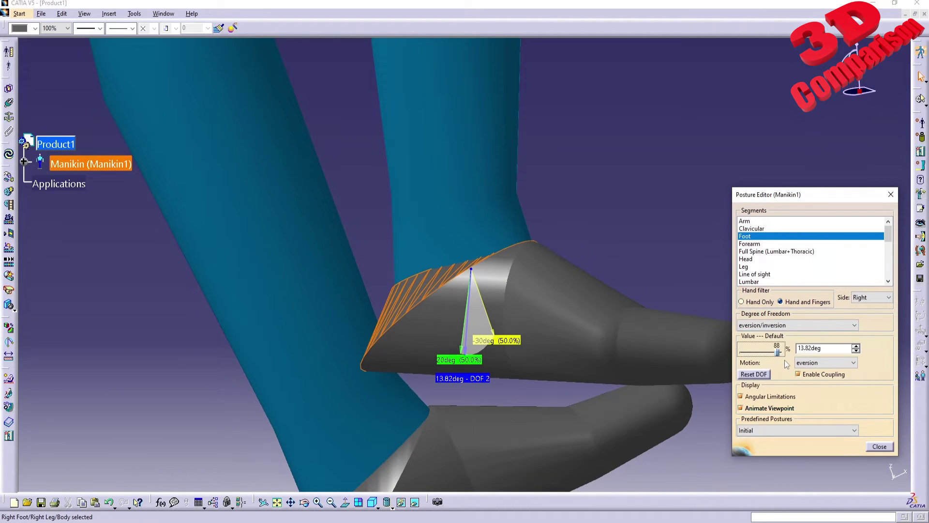
{"action": "left_click", "coordinate": [772, 325]}
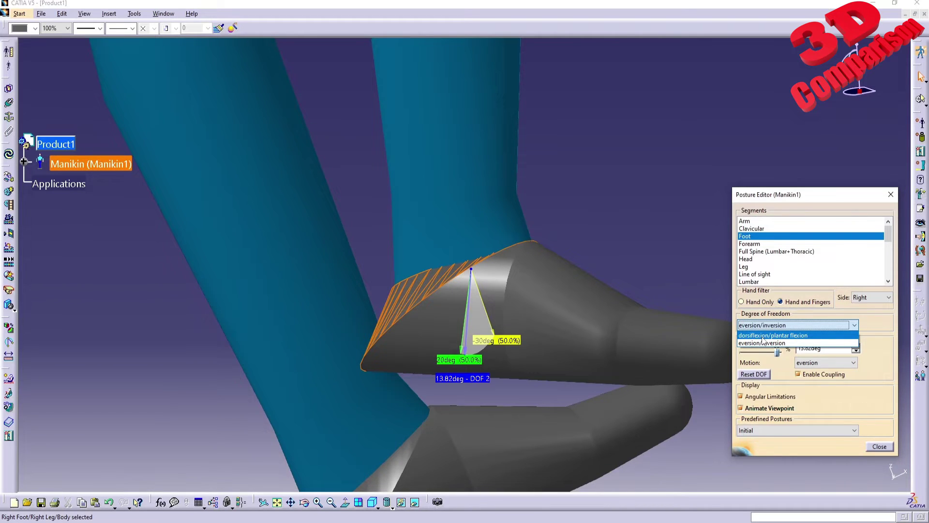
{"action": "left_click", "coordinate": [769, 335]}
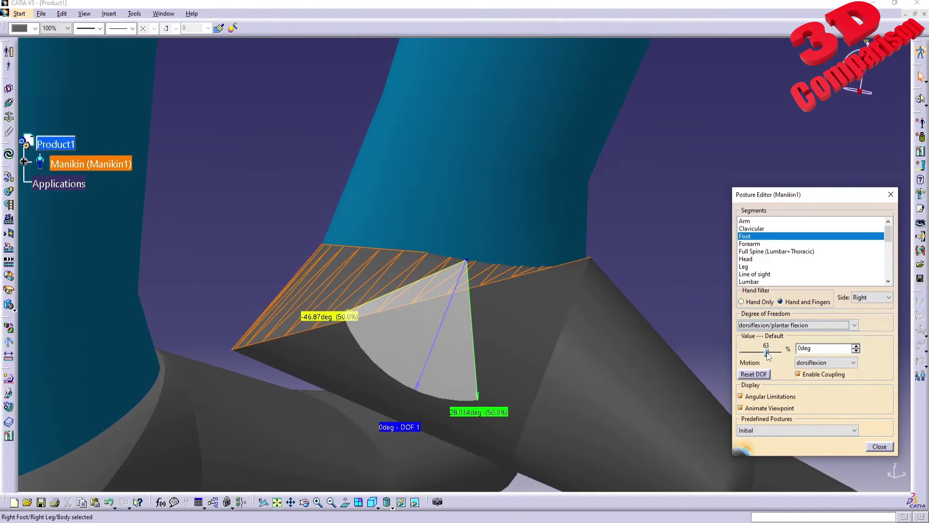
{"action": "mouse_move", "coordinate": [767, 352]}
{"action": "left_mouse_down"}
{"action": "mouse_move", "coordinate": [783, 352]}
{"action": "mouse_move", "coordinate": [758, 352]}
{"action": "mouse_move", "coordinate": [779, 353]}
{"action": "mouse_move", "coordinate": [768, 353]}
{"action": "left_mouse_up"}
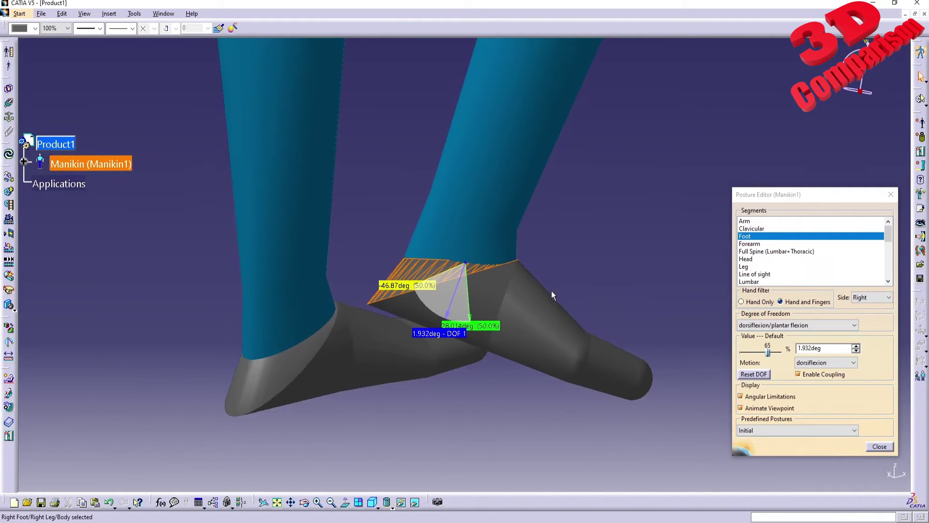
{"action": "left_click", "coordinate": [487, 293]}
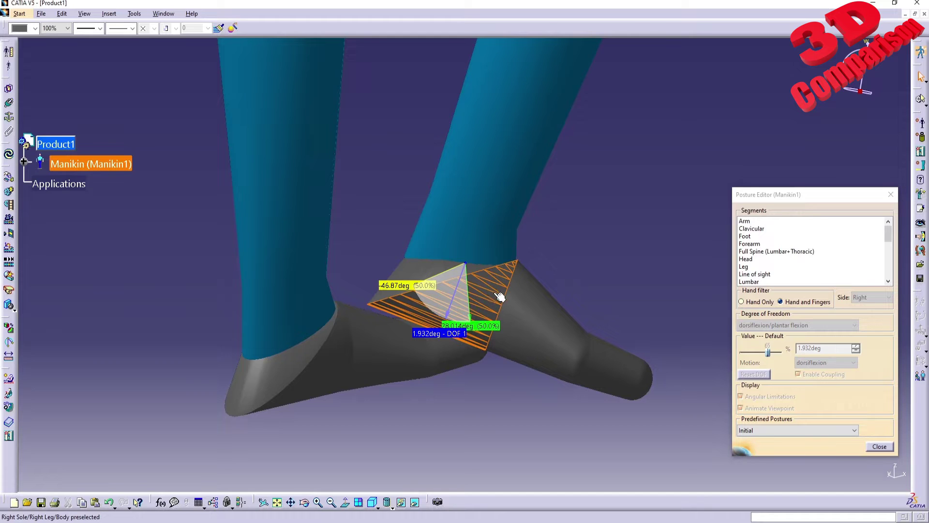
Select the right sole, foot, metatarsus and toes in turn on the model
{"action": "left_click", "coordinate": [592, 289]}
{"action": "left_click", "coordinate": [766, 354]}
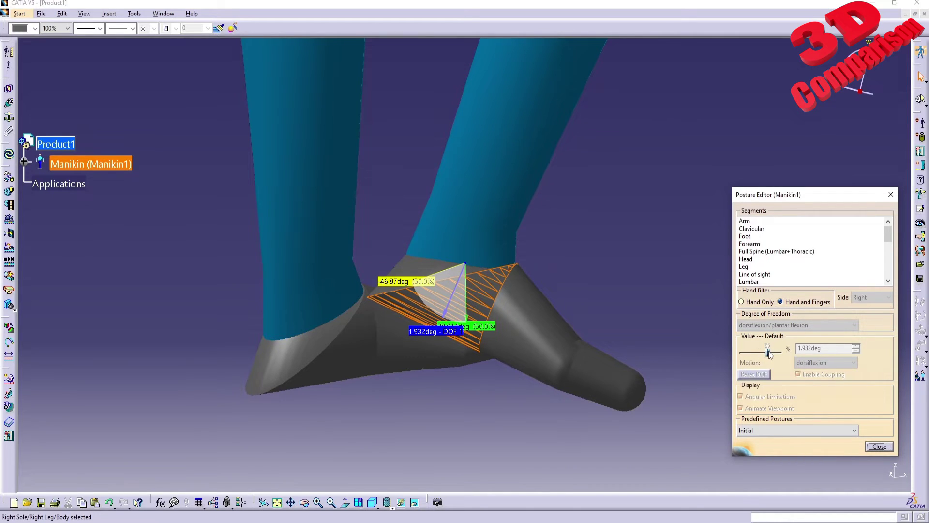
{"action": "left_click", "coordinate": [427, 271]}
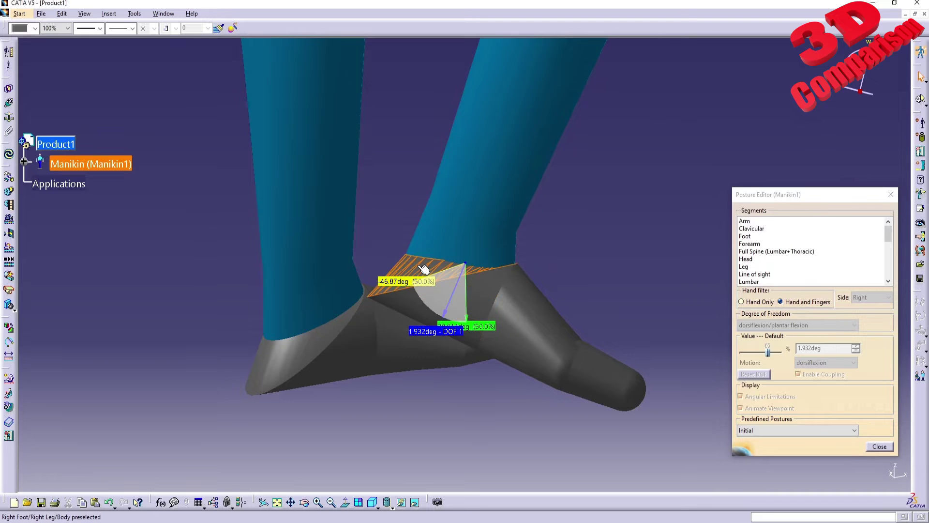
{"action": "middle_click_drag", "start_coordinate": [578, 280], "coordinate": [517, 353]}
{"action": "left_click", "coordinate": [516, 354]}
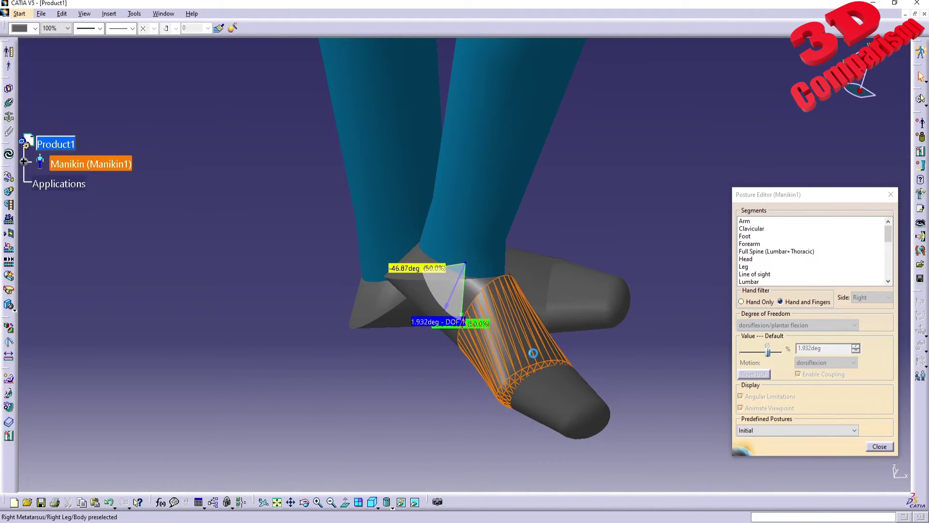
{"action": "left_click", "coordinate": [541, 364]}
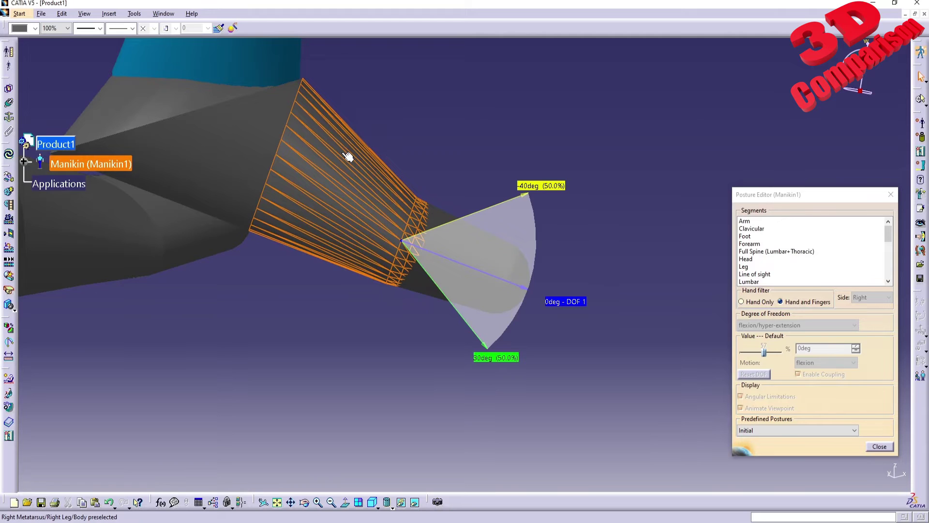
{"action": "left_click", "coordinate": [492, 251]}
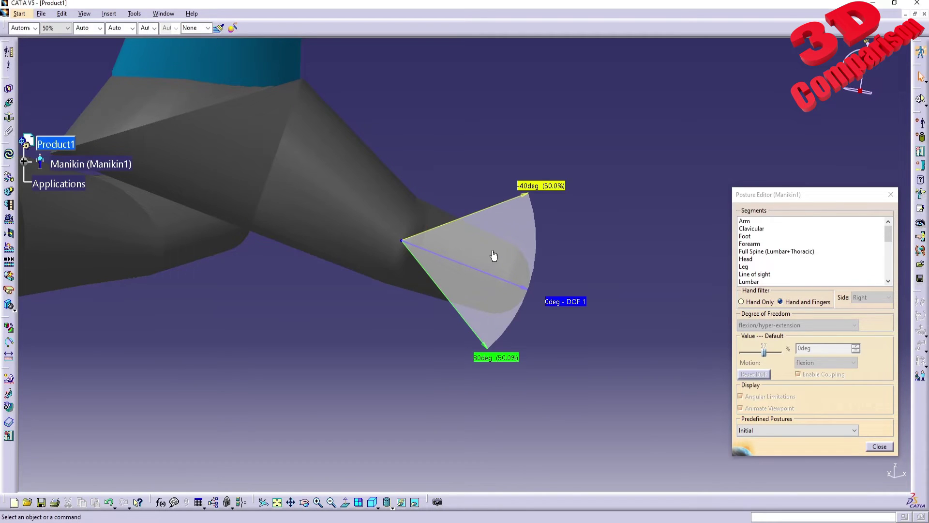
{"action": "left_click", "coordinate": [486, 250]}
Orbit around the foot, then zoom out to a front view of the whole manikin
{"action": "scroll", "coordinate": [823, 267], "scroll_direction": "down", "scroll_amount": 4}
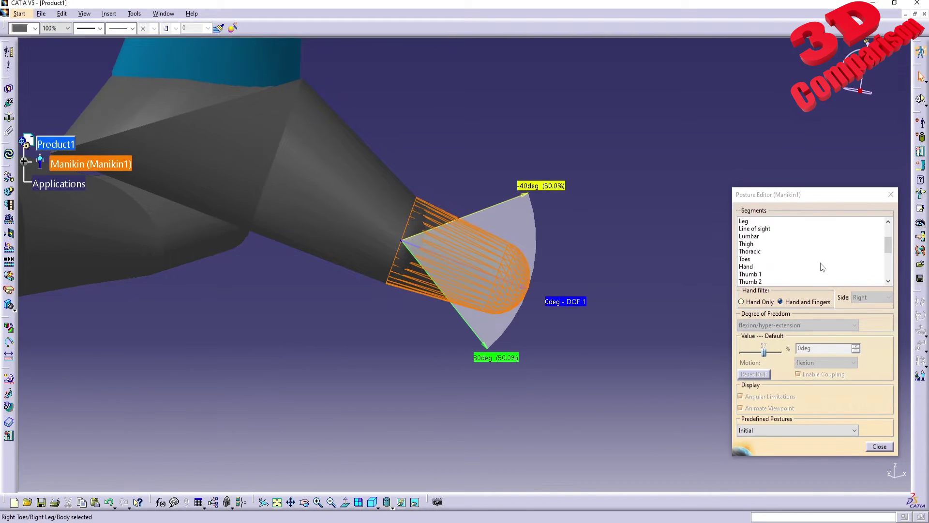
{"action": "scroll", "coordinate": [822, 266], "scroll_direction": "up", "scroll_amount": 4}
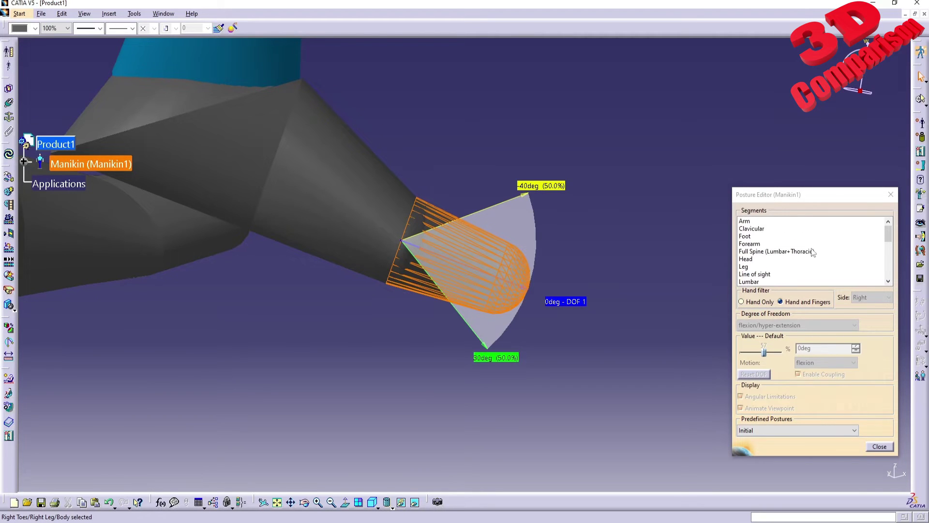
{"action": "middle_click_drag", "start_coordinate": [528, 248], "coordinate": [402, 328]}
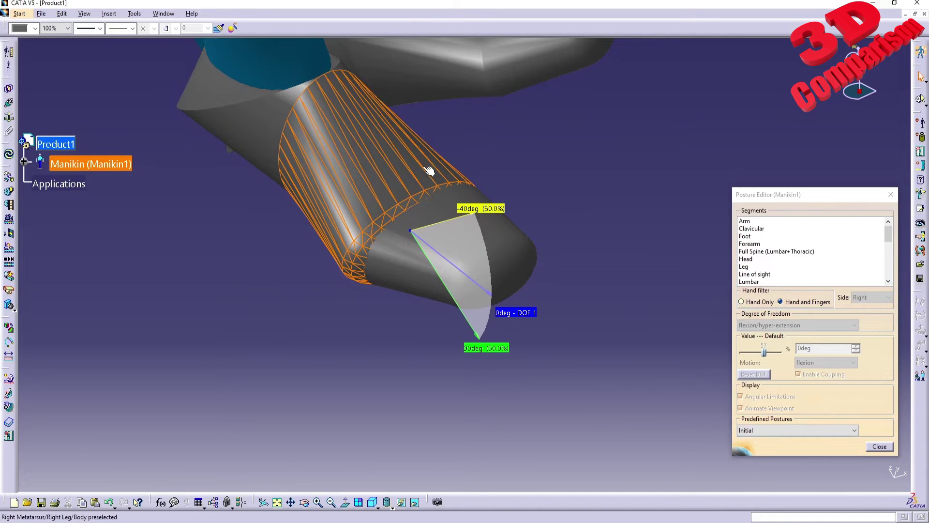
{"action": "middle_click_drag", "start_coordinate": [433, 157], "coordinate": [514, 313]}
{"action": "middle_click_drag", "start_coordinate": [555, 166], "coordinate": [455, 290]}
{"action": "middle_click_drag", "start_coordinate": [592, 210], "coordinate": [532, 358]}
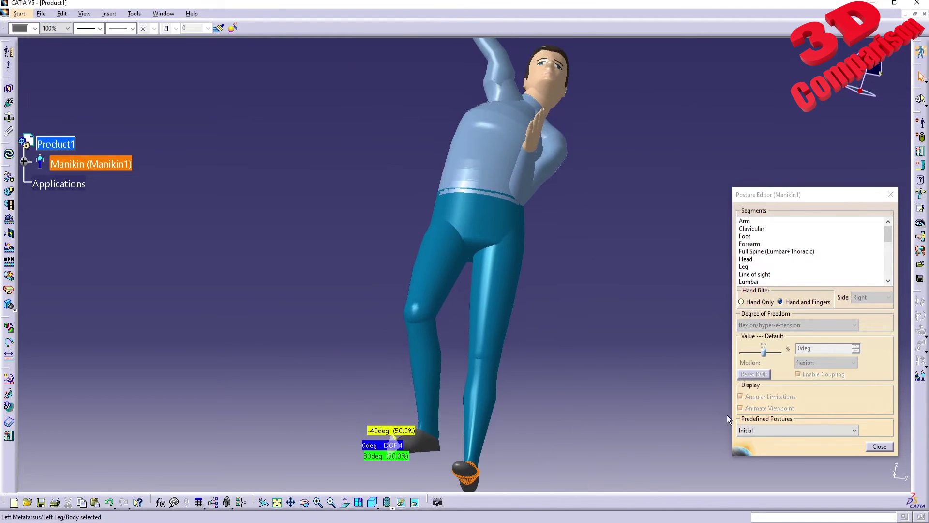
Apply the Stand and then the Sit predefined postures, orbiting around the seated manikin
{"action": "left_click", "coordinate": [764, 433]}
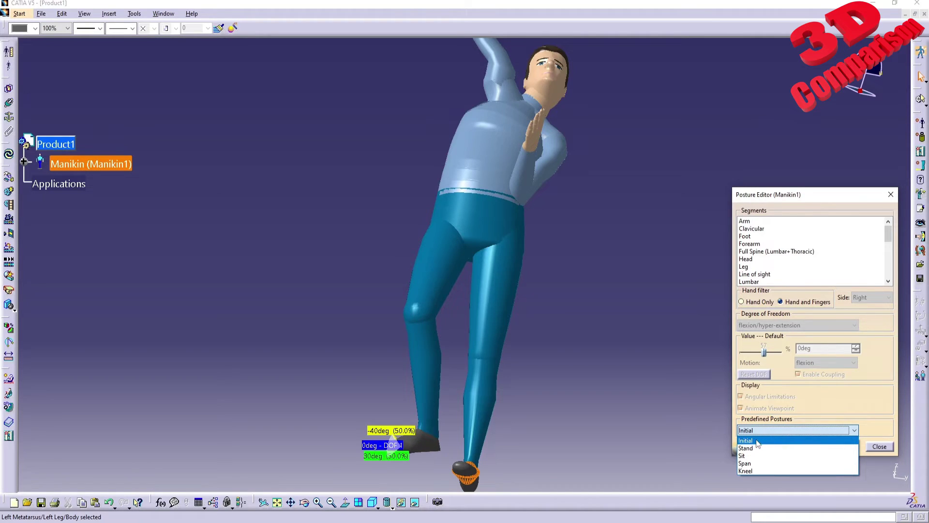
{"action": "left_click", "coordinate": [750, 448]}
{"action": "middle_click_drag", "start_coordinate": [459, 272], "coordinate": [553, 387]}
{"action": "left_click", "coordinate": [763, 431]}
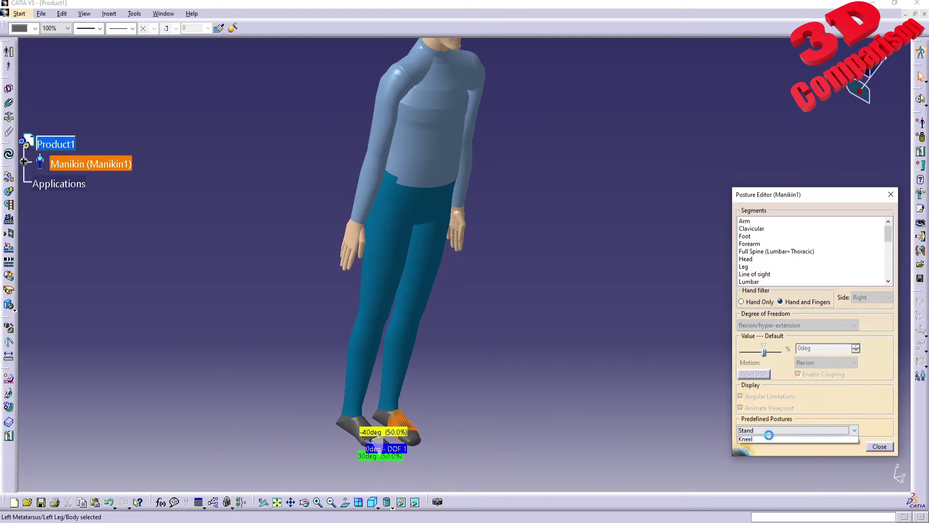
{"action": "left_click", "coordinate": [761, 456]}
{"action": "middle_click_drag", "start_coordinate": [460, 273], "coordinate": [605, 306]}
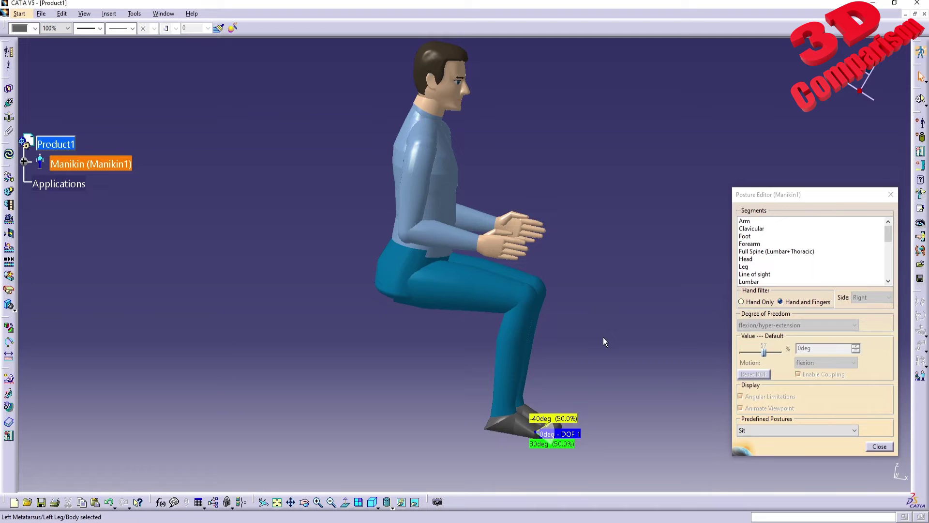
{"action": "middle_click_drag", "start_coordinate": [568, 286], "coordinate": [552, 271]}
{"action": "middle_click_drag", "start_coordinate": [528, 237], "coordinate": [556, 261]}
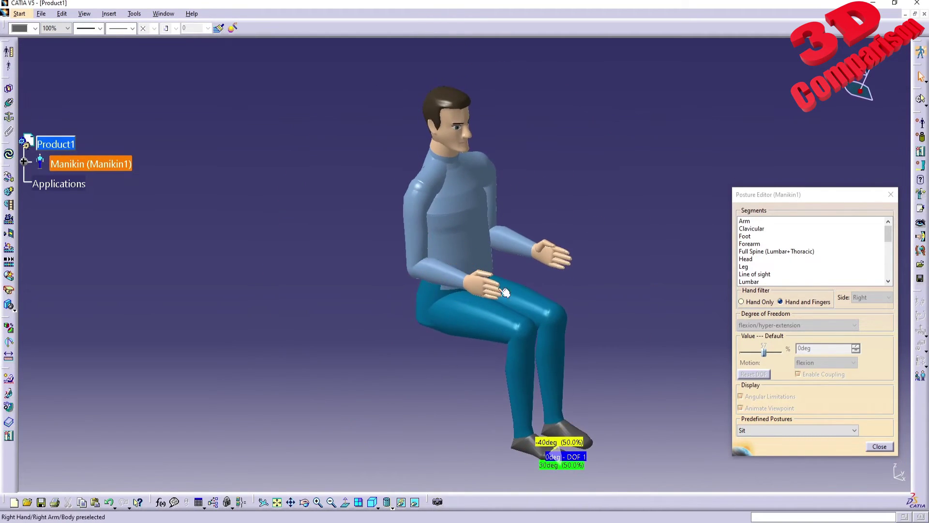
Apply the Span and then the Kneel predefined postures, viewing each from front and side
{"action": "left_click", "coordinate": [771, 432]}
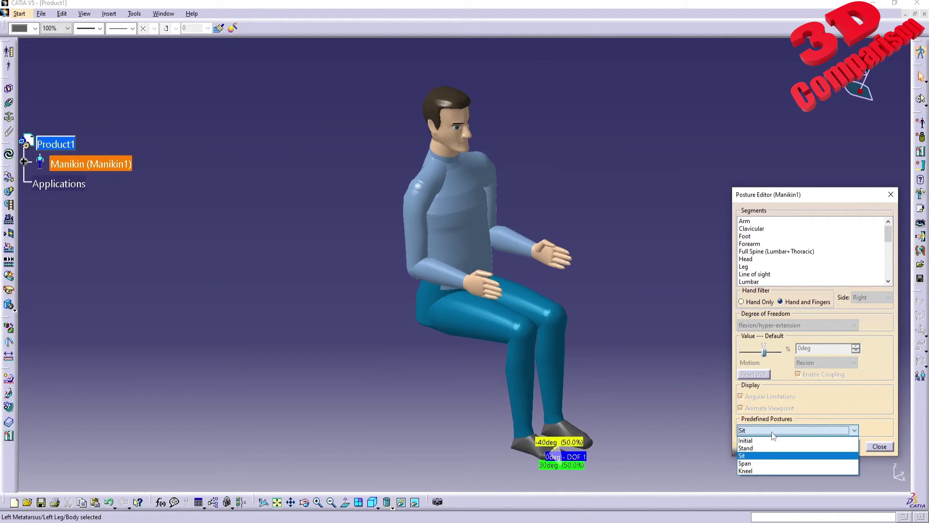
{"action": "left_click", "coordinate": [745, 463]}
{"action": "middle_click_drag", "start_coordinate": [597, 340], "coordinate": [543, 210]}
{"action": "middle_click_drag", "start_coordinate": [543, 209], "coordinate": [548, 268]}
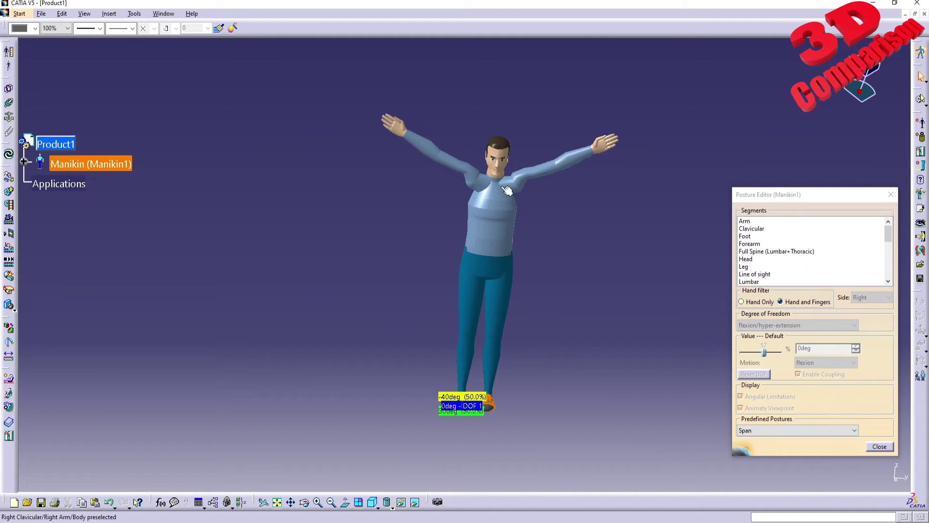
{"action": "left_click", "coordinate": [778, 432]}
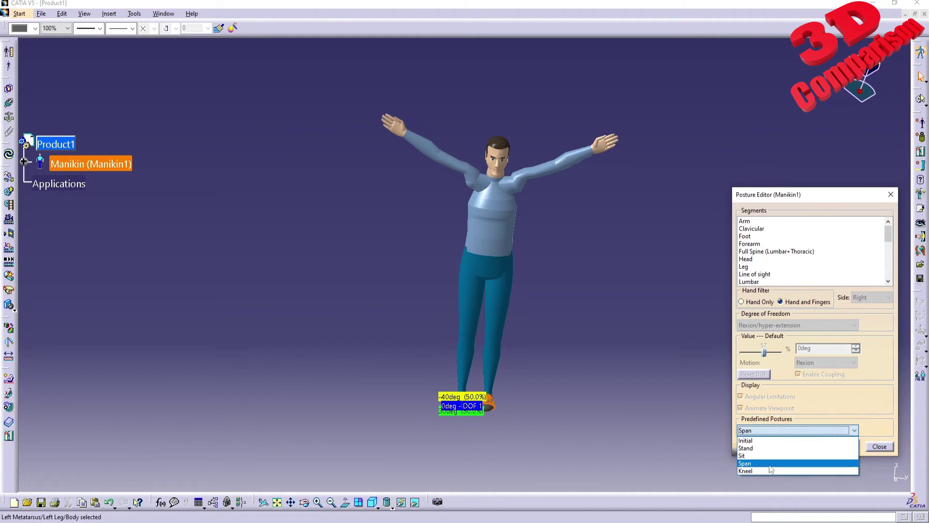
{"action": "left_click", "coordinate": [771, 469]}
{"action": "middle_click_drag", "start_coordinate": [672, 423], "coordinate": [442, 380]}
Return the manikin to the Initial predefined posture and zoom in on its feet
{"action": "left_click", "coordinate": [789, 434]}
{"action": "left_click", "coordinate": [775, 441]}
{"action": "middle_click_drag", "start_coordinate": [573, 455], "coordinate": [533, 335]}
{"action": "middle_click_drag", "start_coordinate": [586, 371], "coordinate": [542, 309]}
{"action": "middle_click_drag", "start_coordinate": [722, 435], "coordinate": [538, 379]}
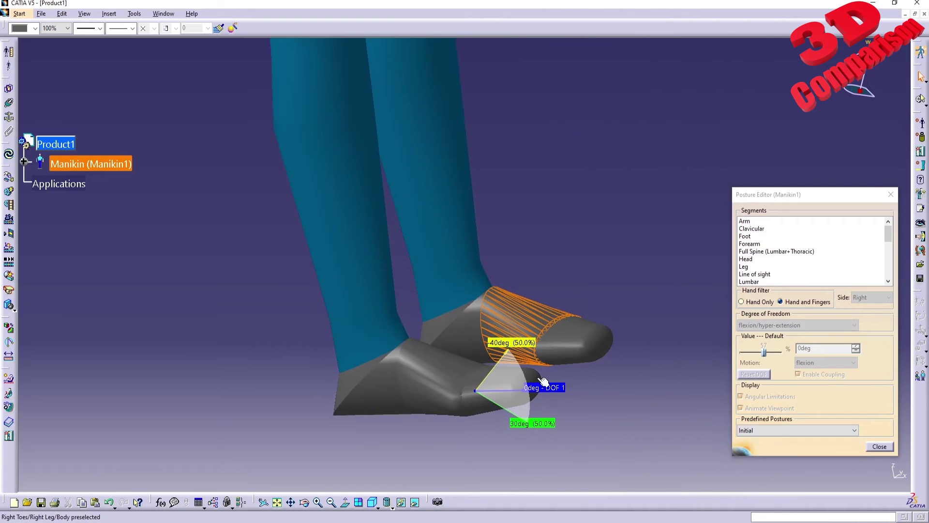
Select the left toes and sweep flexion/hyper-extension, settling at -0.674deg
{"action": "left_click", "coordinate": [572, 351]}
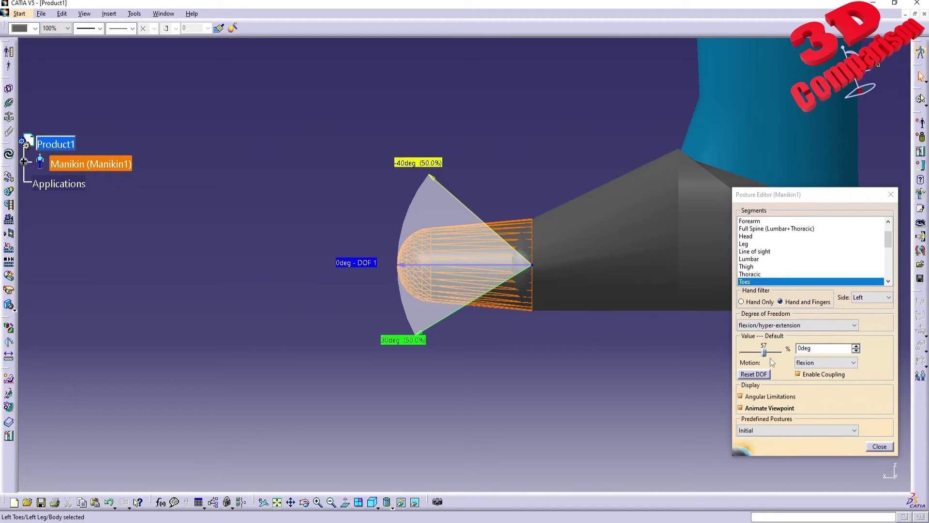
{"action": "mouse_move", "coordinate": [765, 353]}
{"action": "left_mouse_down"}
{"action": "mouse_move", "coordinate": [742, 351]}
{"action": "mouse_move", "coordinate": [779, 350]}
{"action": "mouse_move", "coordinate": [747, 353]}
{"action": "mouse_move", "coordinate": [757, 355]}
{"action": "left_mouse_up"}
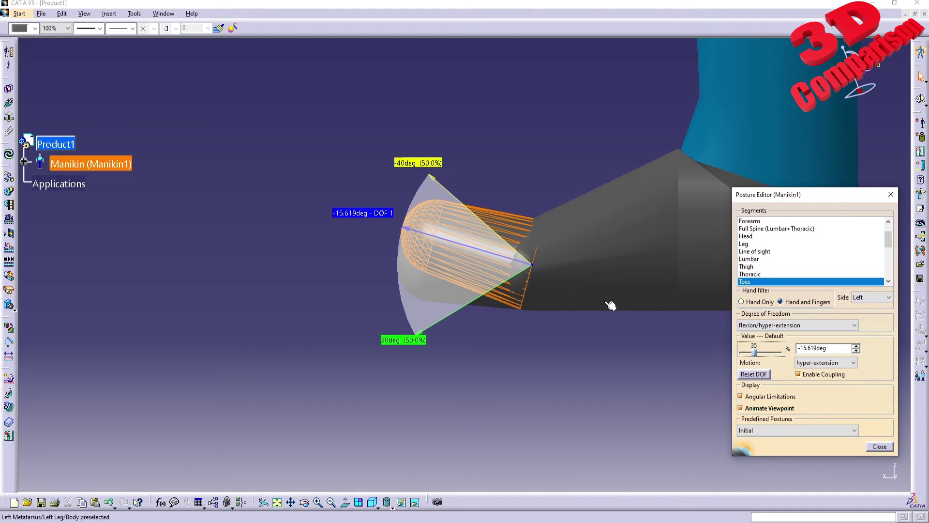
{"action": "left_click_drag", "start_coordinate": [757, 354], "coordinate": [754, 353]}
{"action": "left_click", "coordinate": [775, 325]}
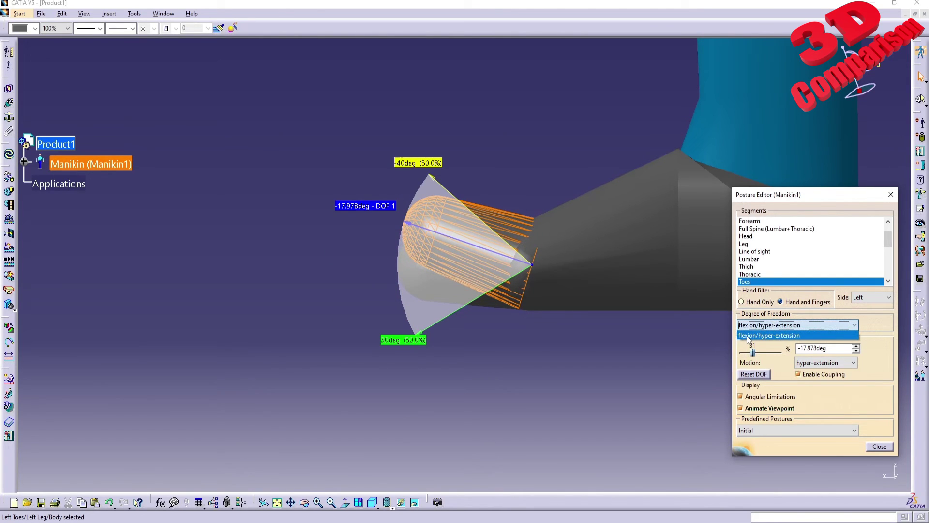
{"action": "left_click_drag", "start_coordinate": [754, 353], "coordinate": [780, 353]}
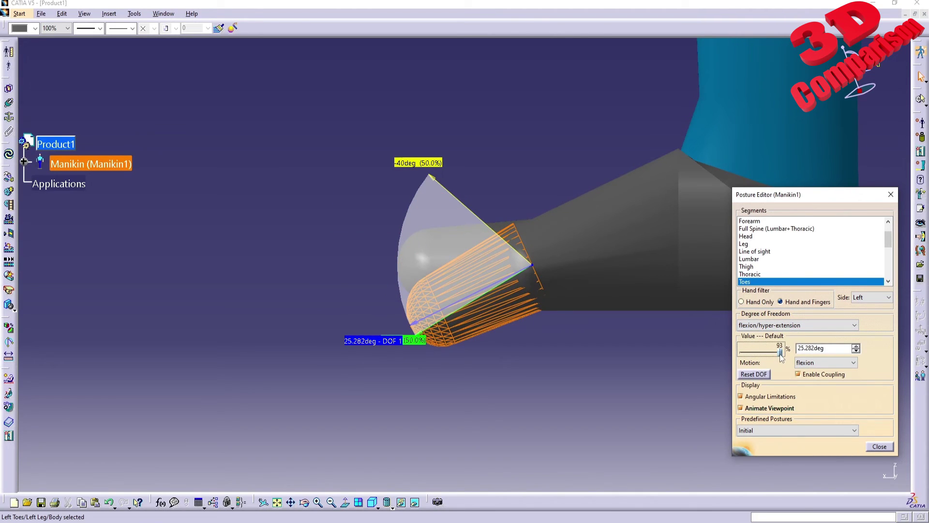
{"action": "left_click_drag", "start_coordinate": [780, 353], "coordinate": [764, 353]}
{"action": "middle_click_drag", "start_coordinate": [571, 136], "coordinate": [575, 301]}
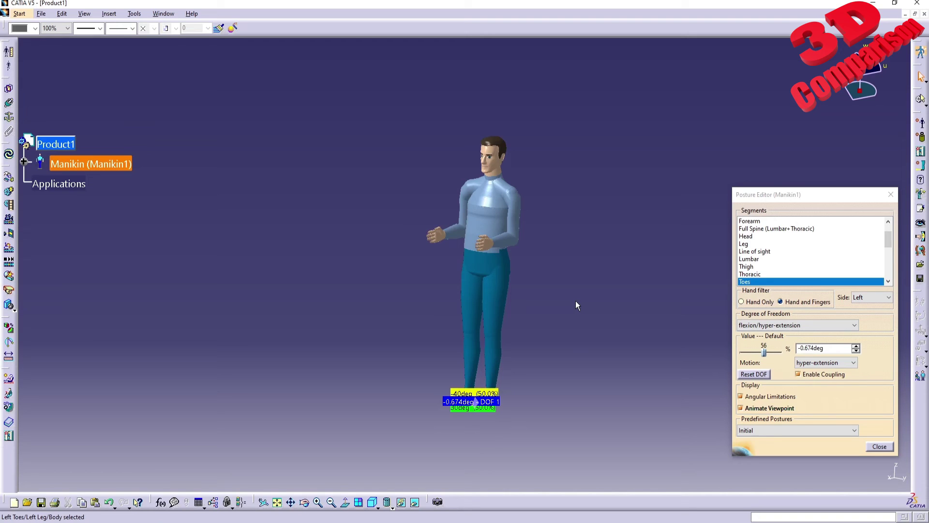
Reorient to a front view and select the right hand in the Posture Editor
{"action": "middle_click_drag", "start_coordinate": [516, 289], "coordinate": [592, 315]}
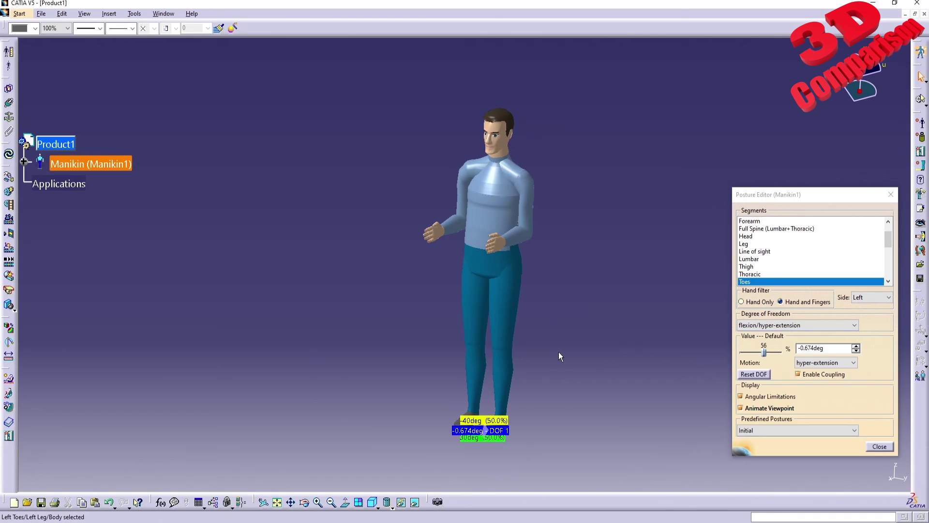
{"action": "left_click_drag", "start_coordinate": [446, 484], "coordinate": [45, 274]}
{"action": "left_click_drag", "start_coordinate": [449, 262], "coordinate": [20, 41]}
{"action": "middle_click_drag", "start_coordinate": [565, 289], "coordinate": [463, 300]}
{"action": "left_click", "coordinate": [583, 466]}
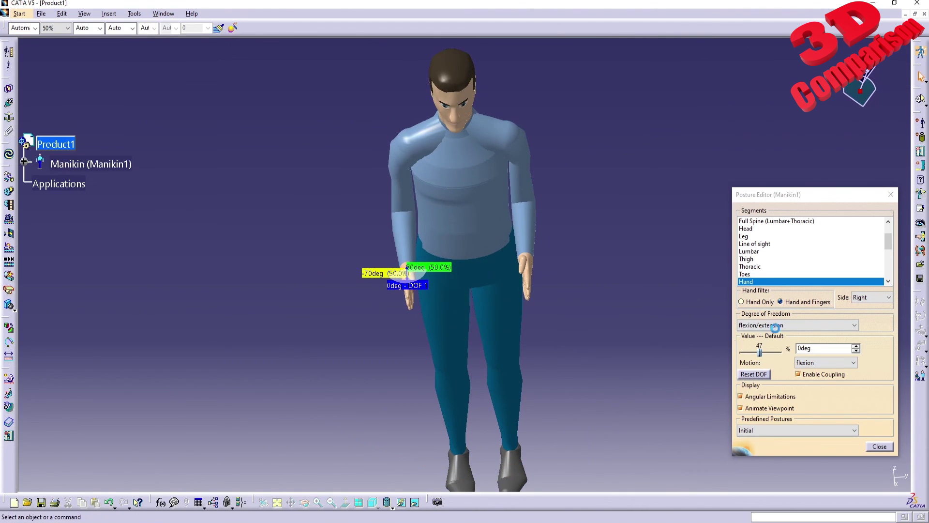